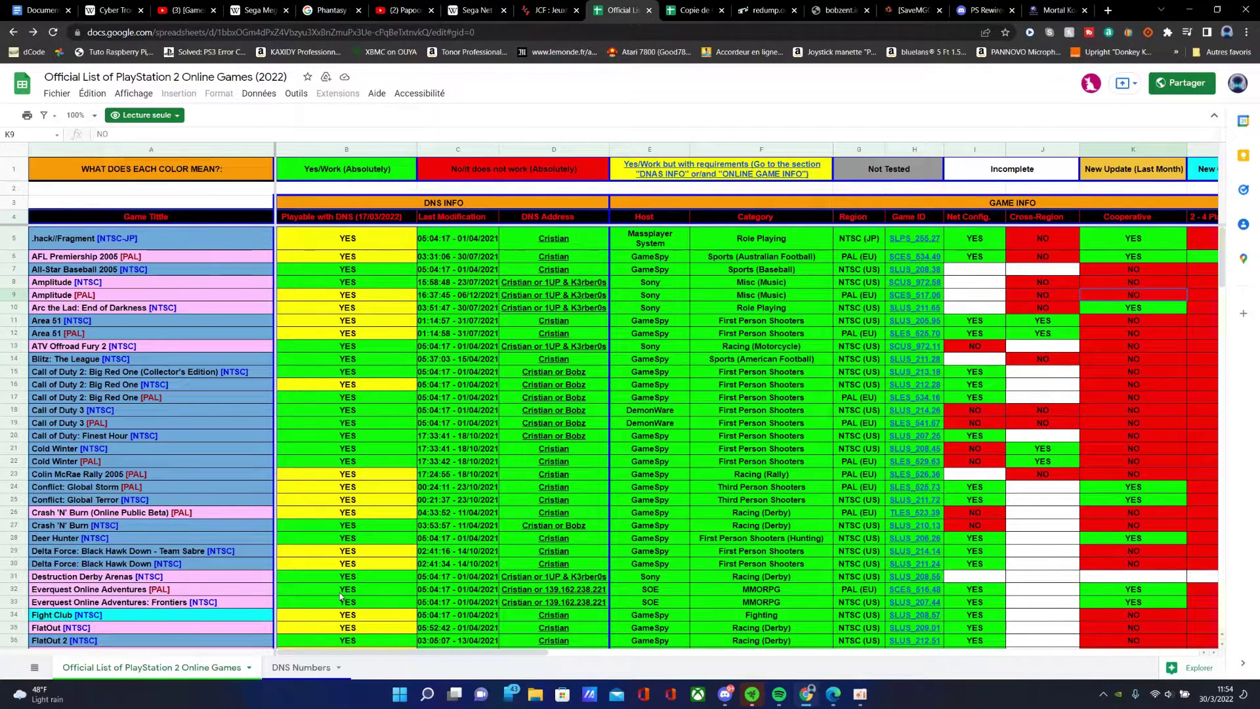
Check Discord's special-event channel, return to the Chrome spreadsheet and look through the full list of PlayStation 2 online games
key("alt+Tab")
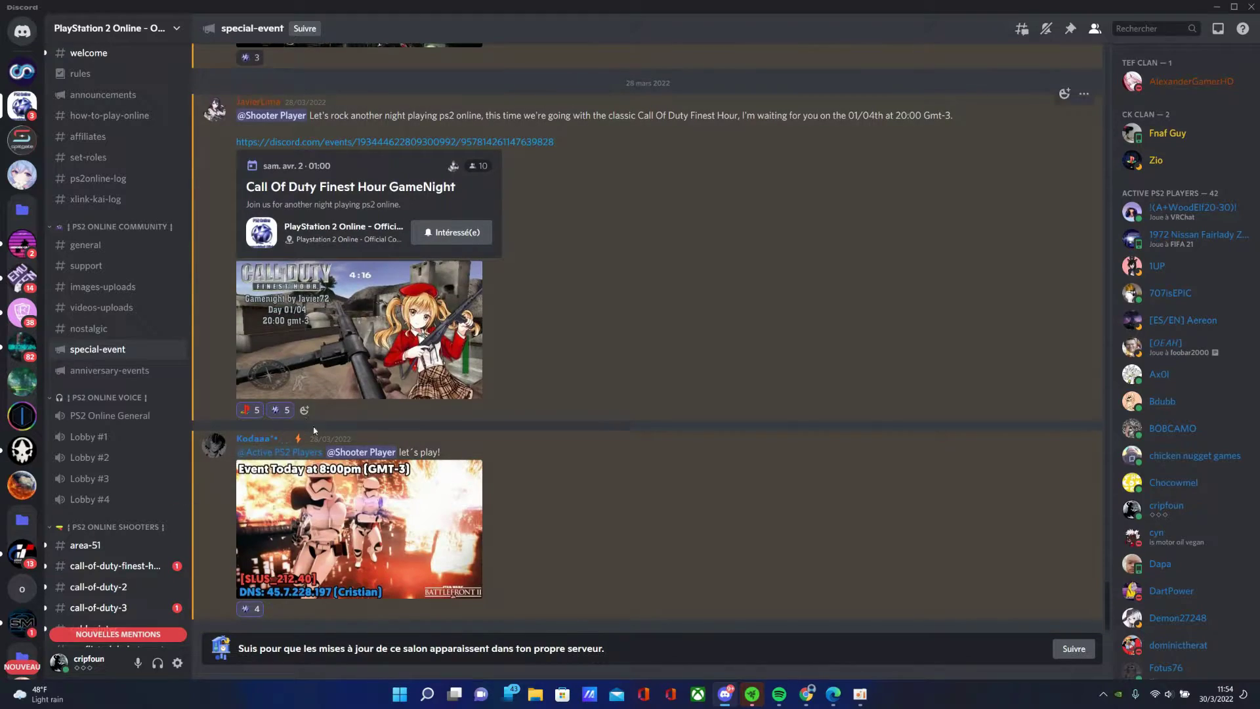
left_click(806, 693)
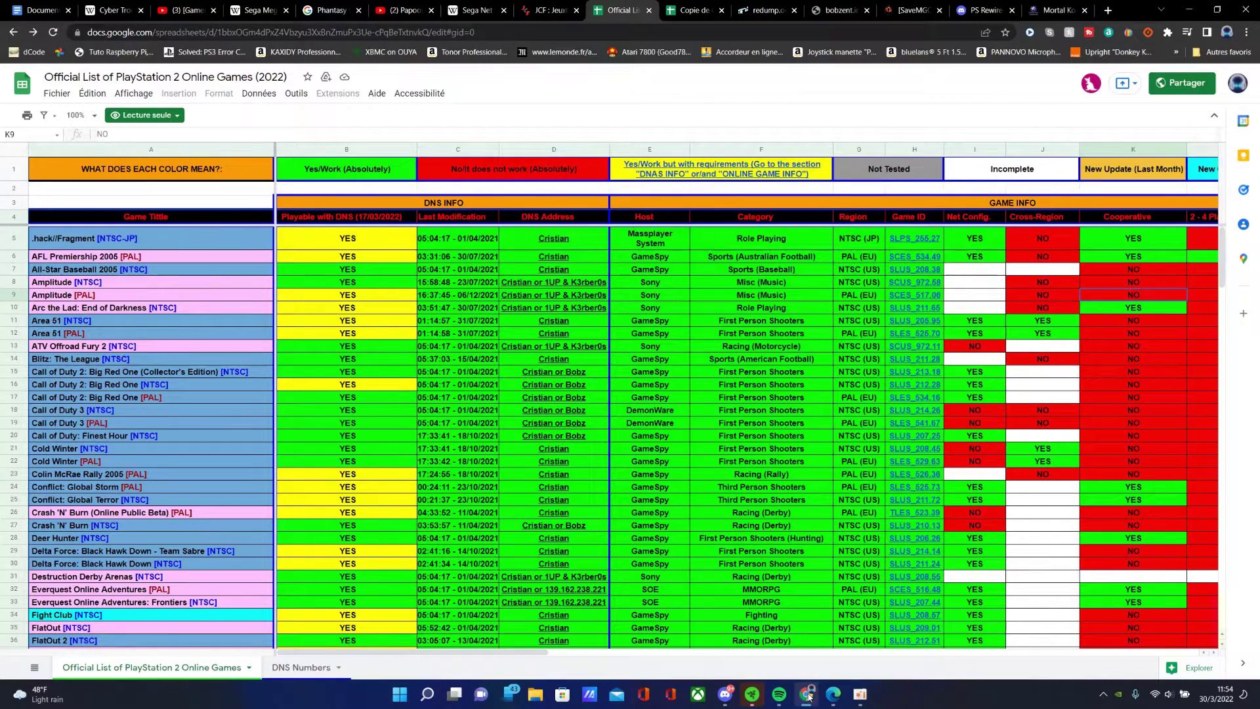
mouse_move(591, 558)
scroll(606, 487, "down", 20)
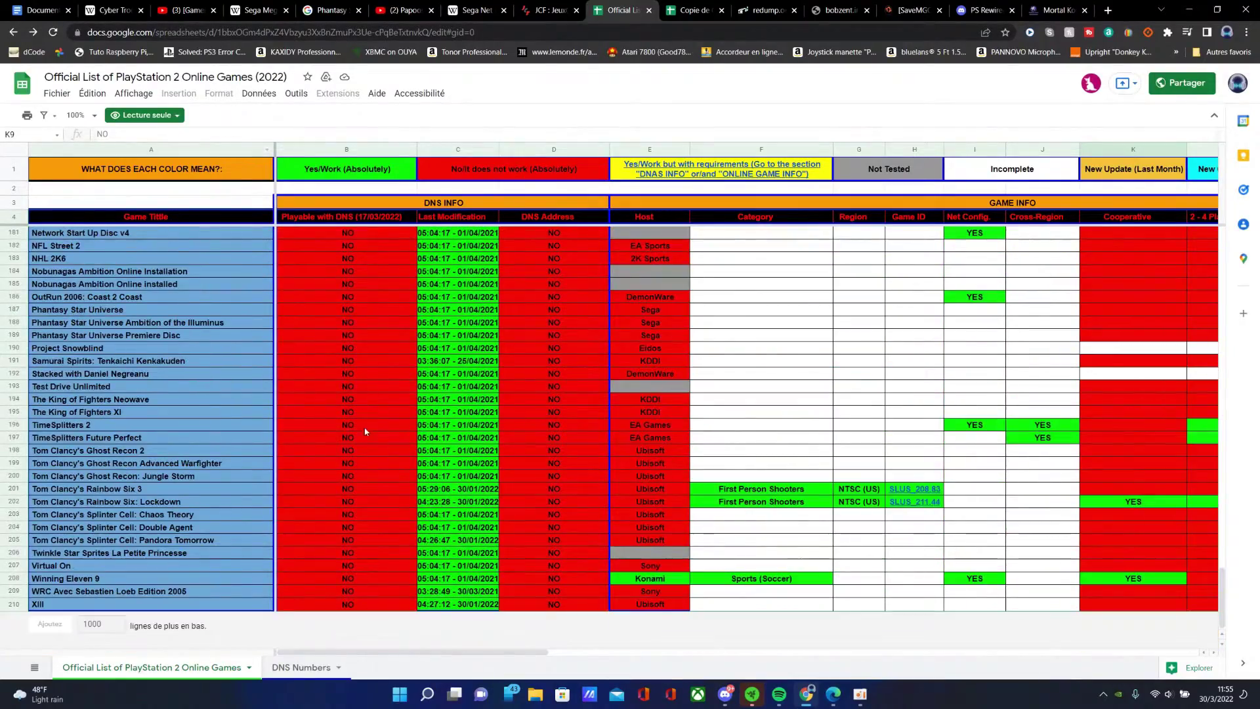
scroll(390, 441, "up", 20)
scroll(372, 403, "up", 10)
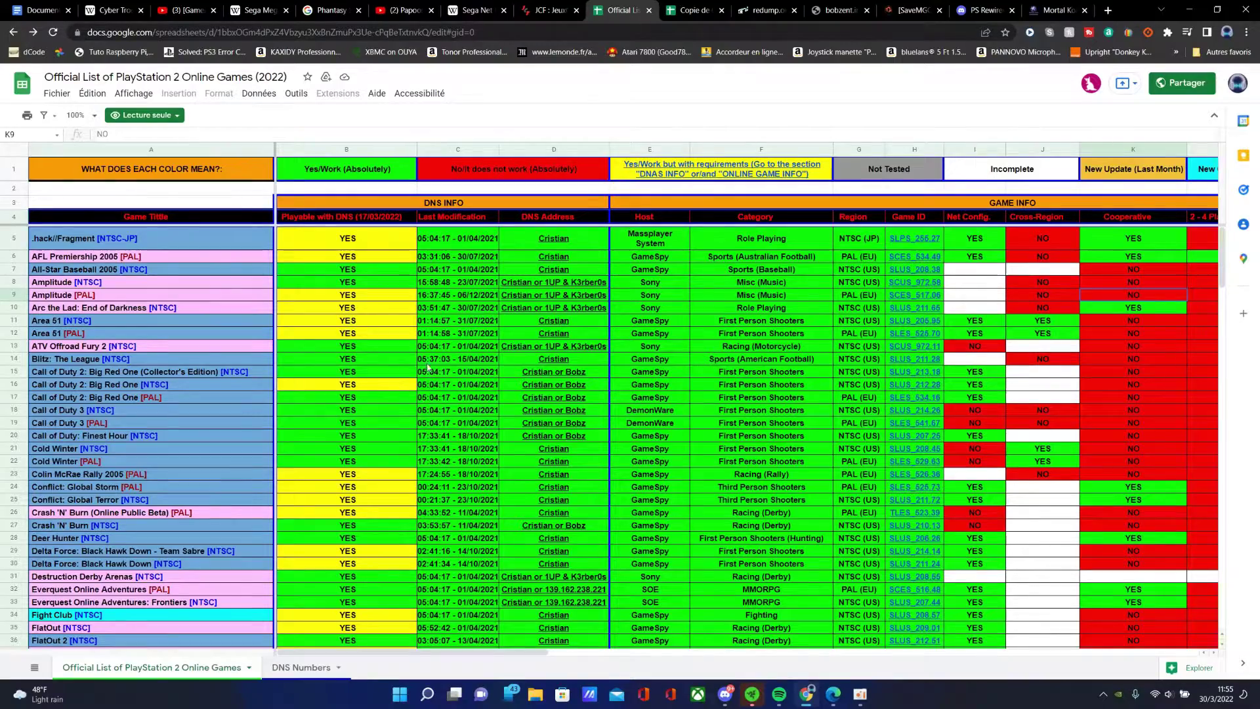
Examine the DNAS, comment, download link and compatibility columns of the games list, and return to the Arc the Lad: End of Darkness title cell
key("Right")
key("Right")
key("Right")
key("Right")
key("Right")
key("Right")
key("Right")
key("Right")
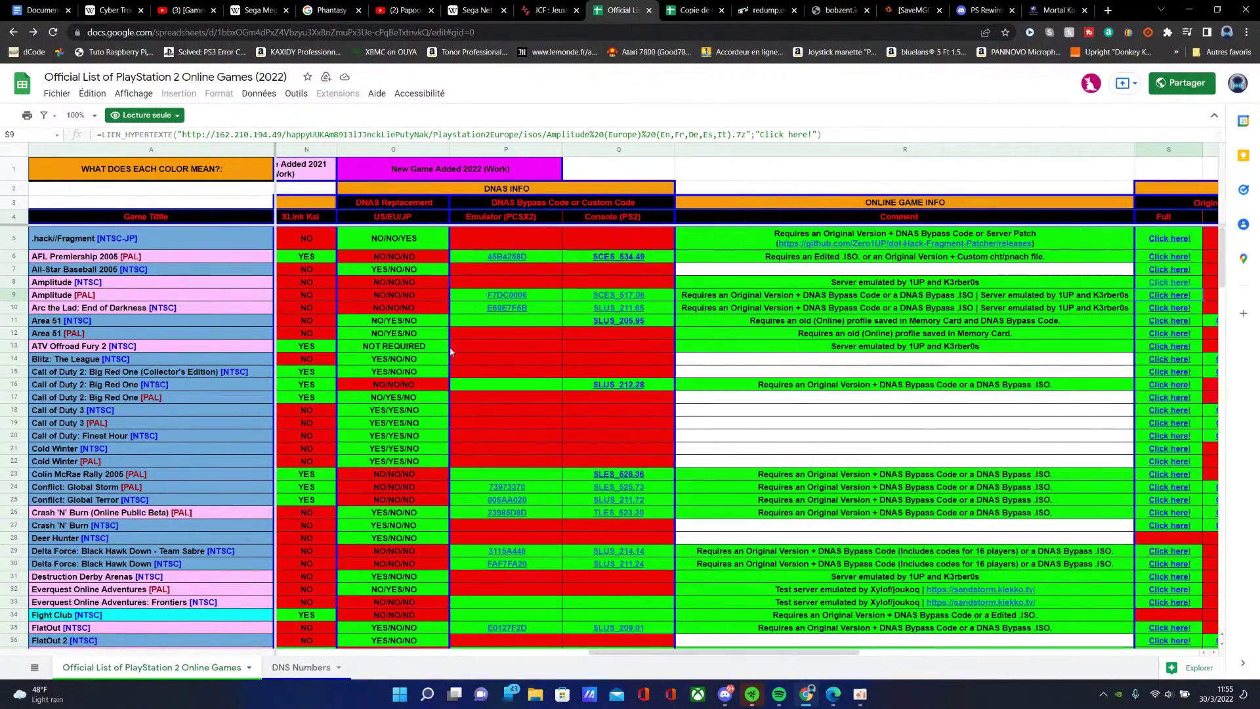
key("Down")
key("Right")
key("Right")
key("Right")
key("Right")
key("Right")
key("Right")
key("Right")
key("Right")
key("Right")
key("Left")
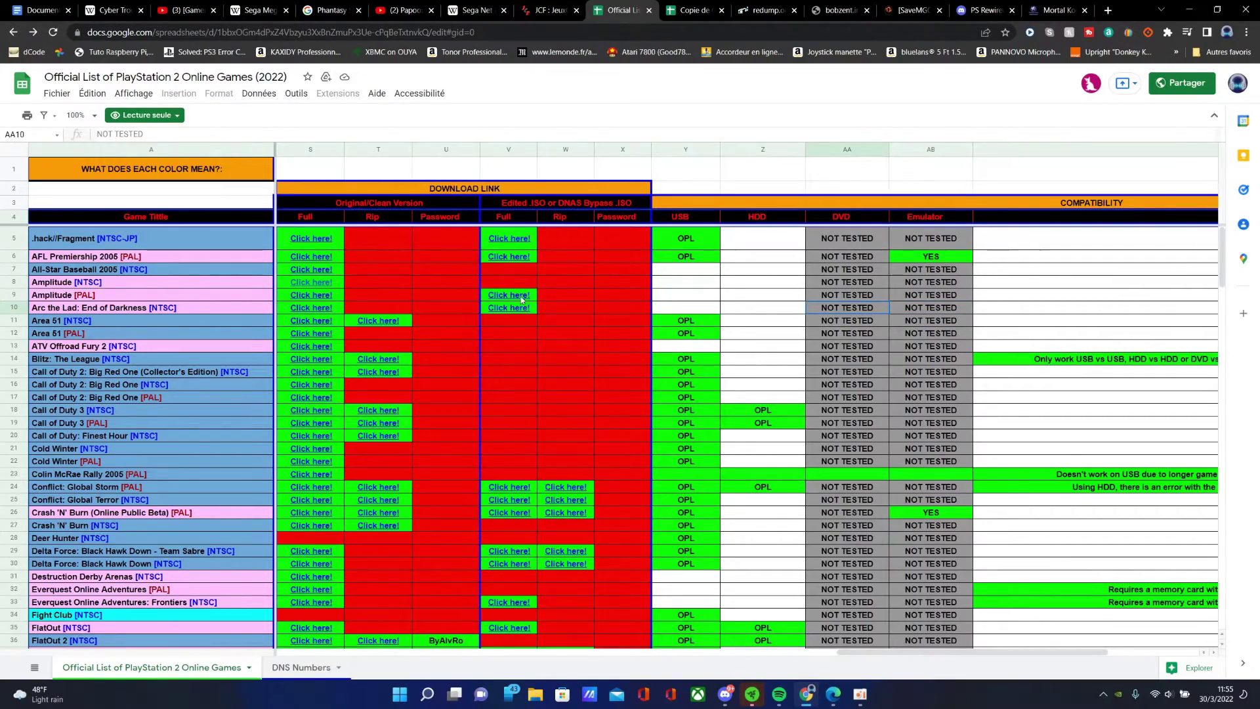
key("Home")
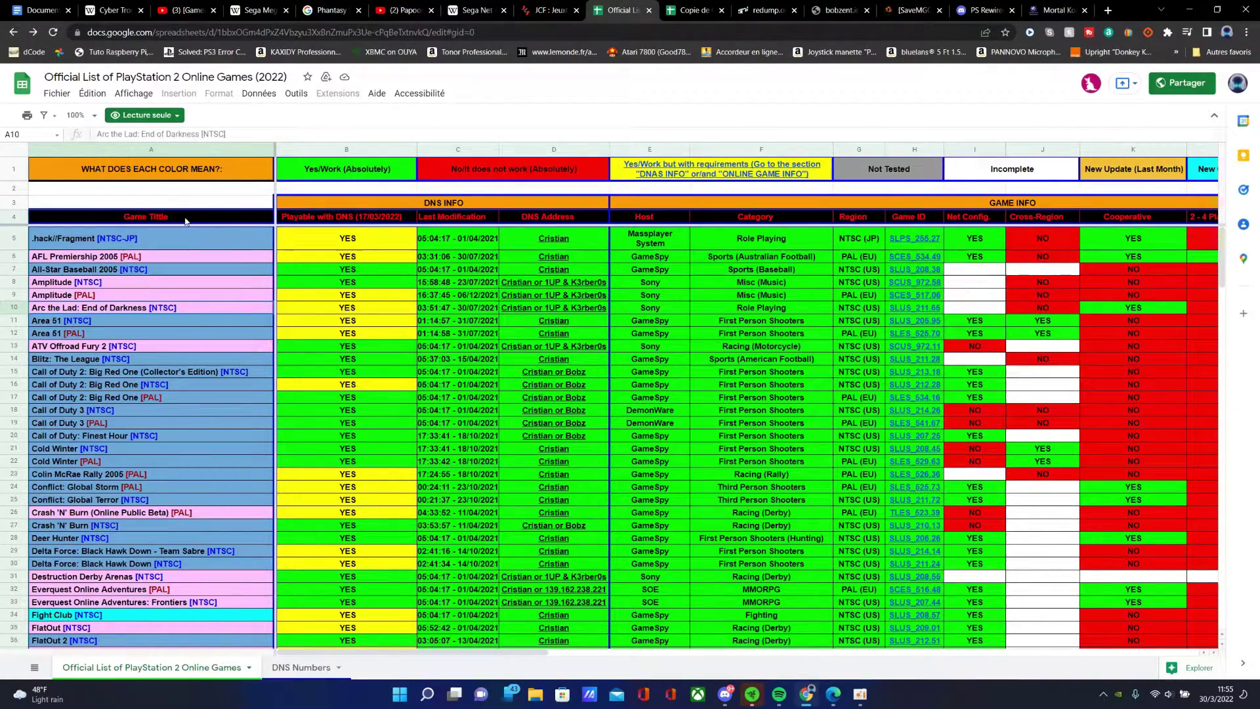
Look through the game titles to the end of the list and return to the first rows
scroll(99, 361, "down", 20)
scroll(116, 460, "up", 15)
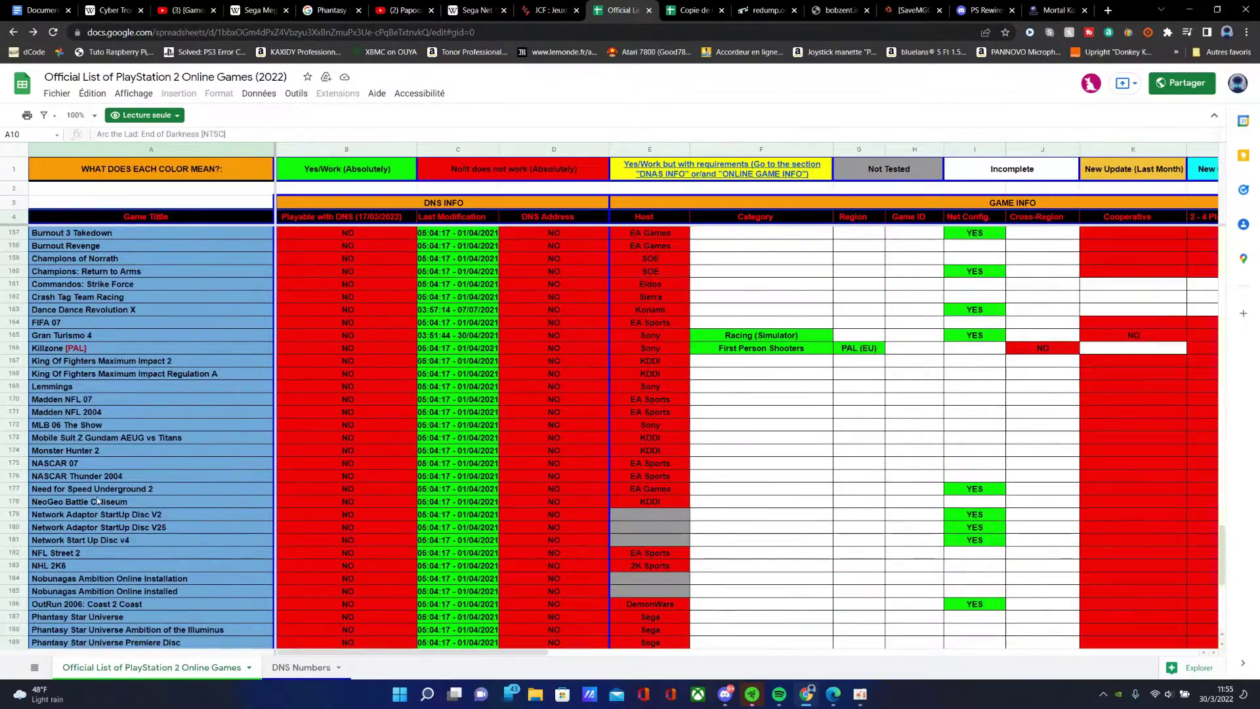
scroll(133, 535, "up", 20)
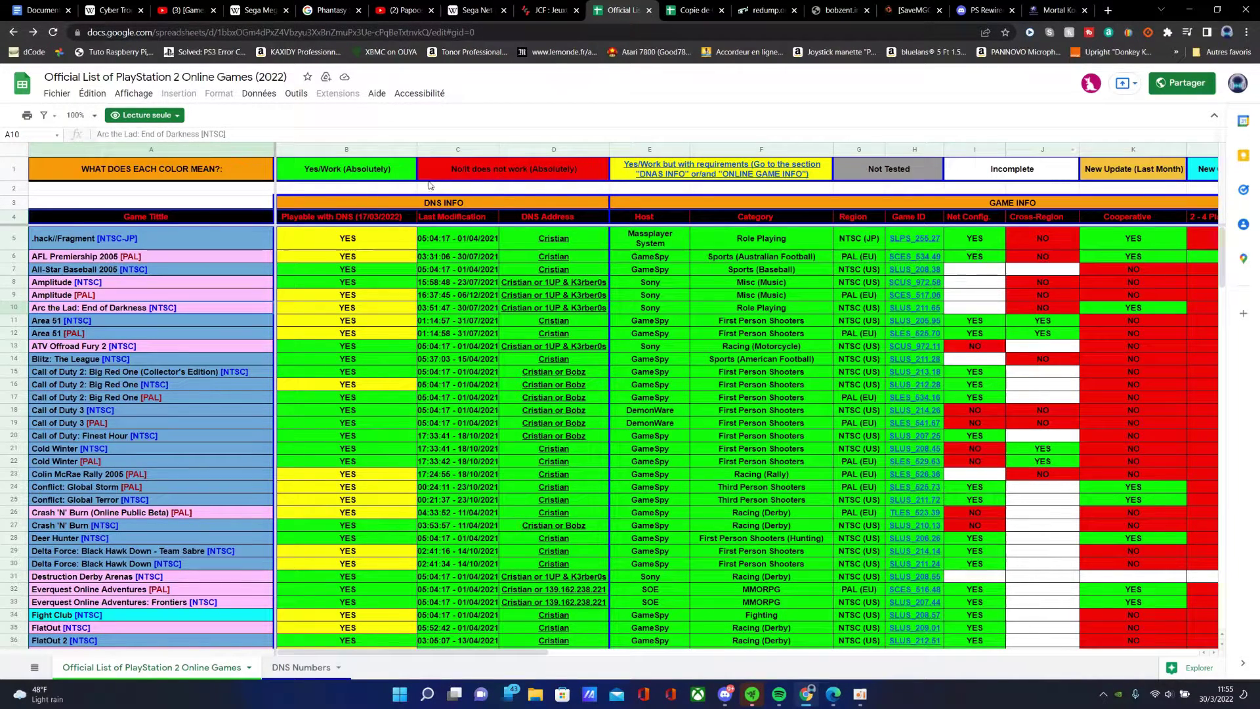
Examine each colour meaning in the legend row, from "Yes/Work (Absolutely)" through "New Game Added 2022 (Work)"
key("Right")
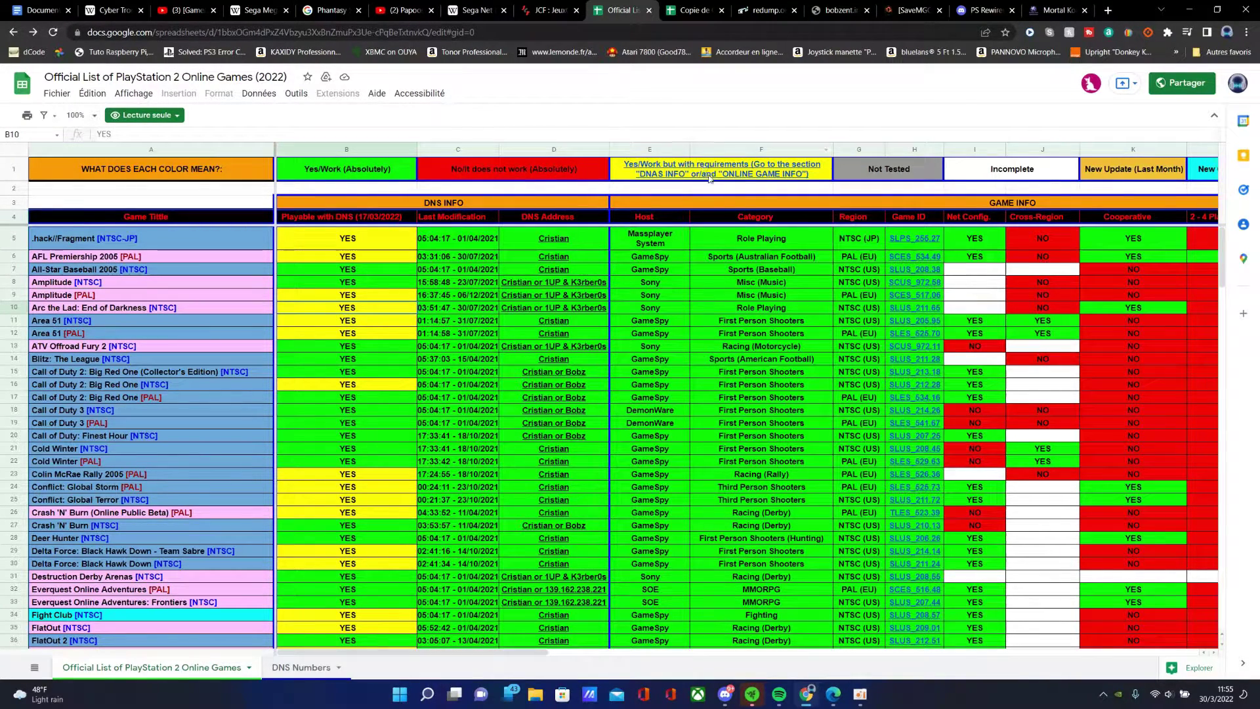
key("Right")
key("Right")
key("Right")
key("Right")
key("Right")
key("Right")
key("Right")
key("Right")
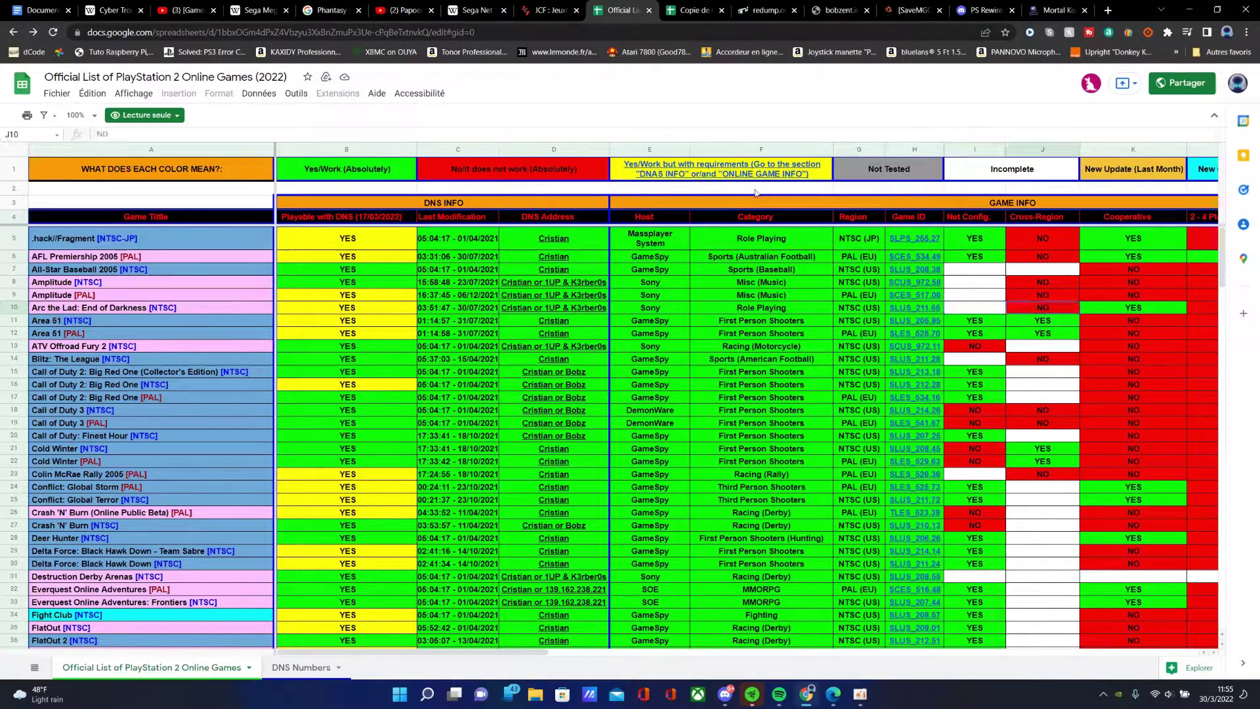
key("Right")
key("Right")
key("Right")
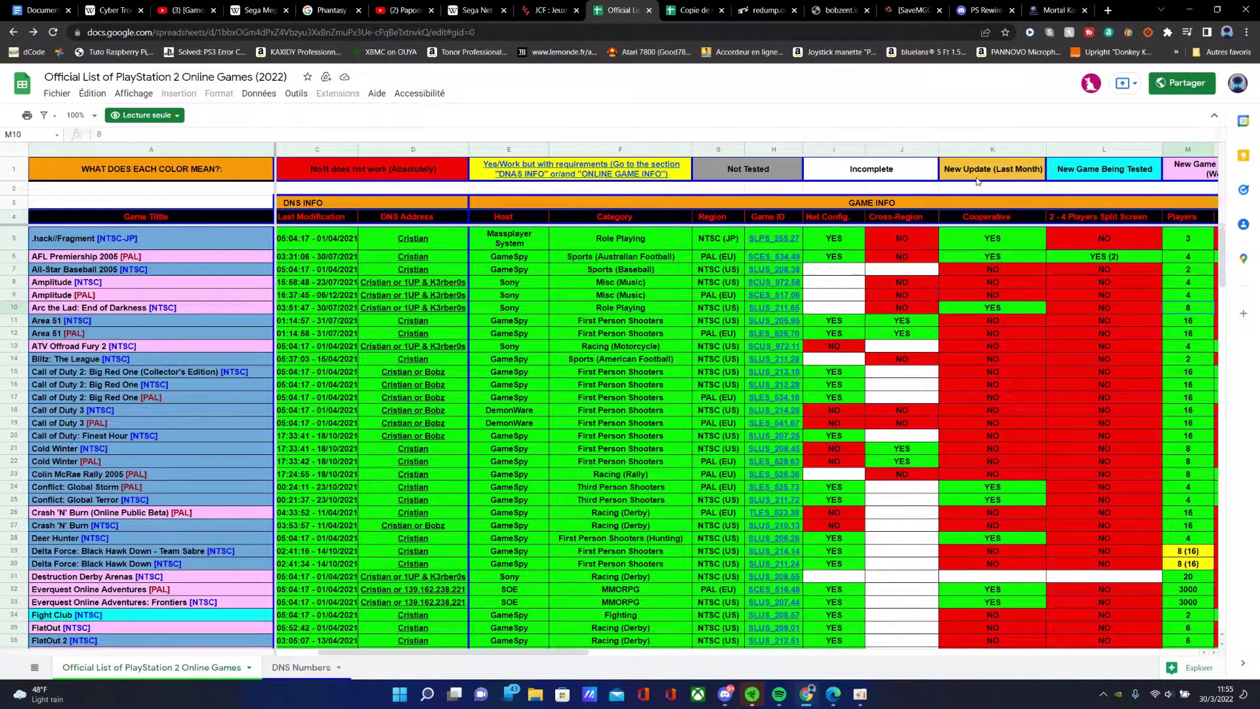
key("Right")
key("Right")
key("Right")
key("Right")
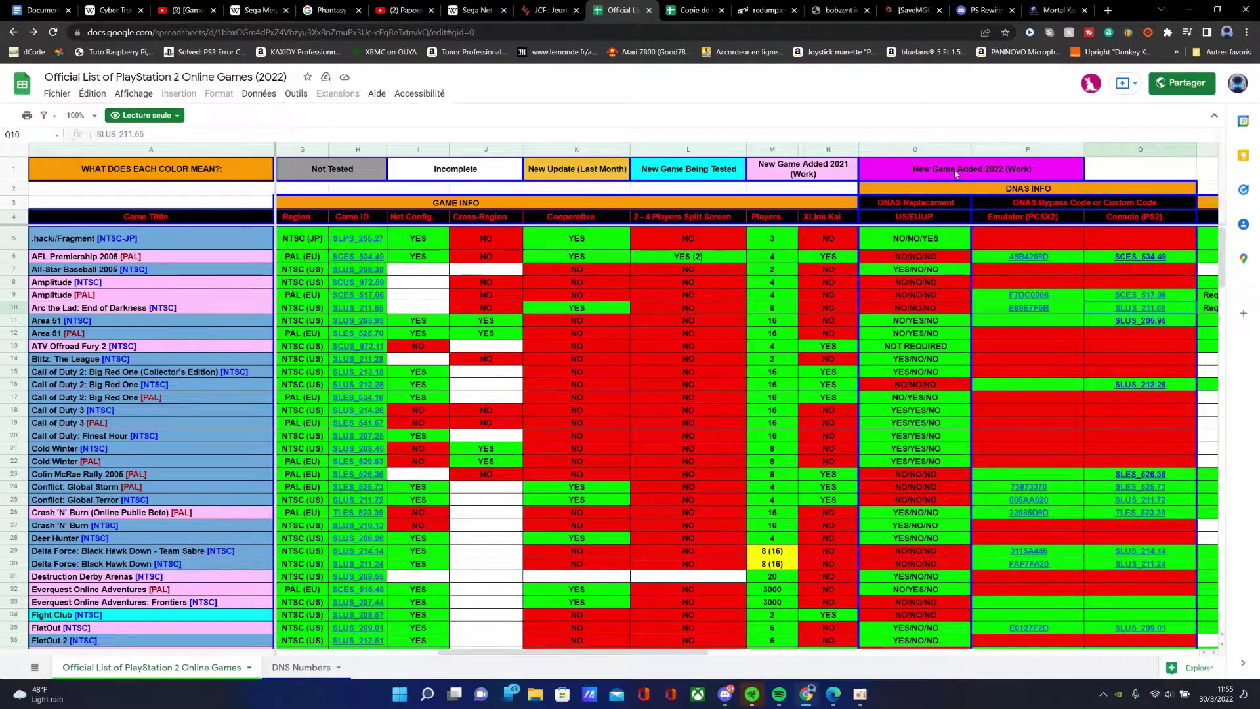
Check the row colours further down the games list, and return to the title column at the start of the list
scroll(214, 411, "down", 15)
scroll(133, 435, "down", 10)
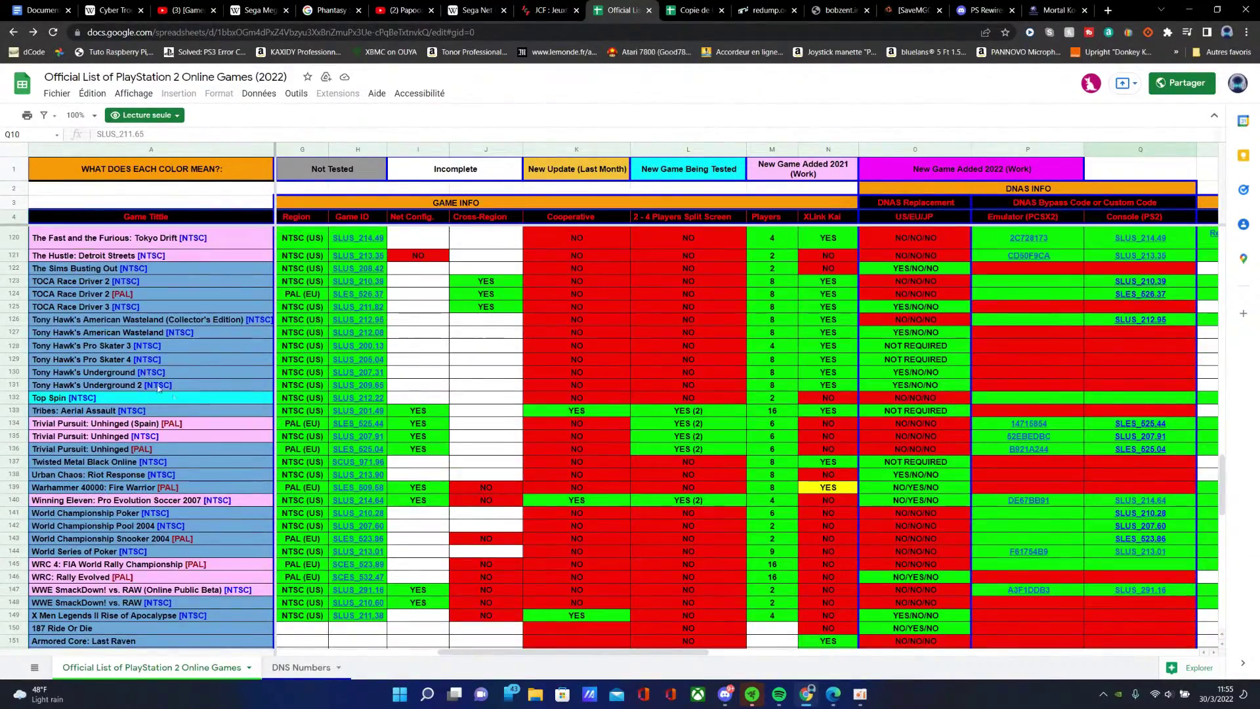
scroll(124, 328, "up", 20)
key("Left")
key("Left")
key("Left")
key("Left")
key("Left")
key("Left")
key("Left")
key("Left")
key("Left")
key("Left")
key("Left")
key("Left")
key("Left")
key("Left")
key("Left")
key("Left")
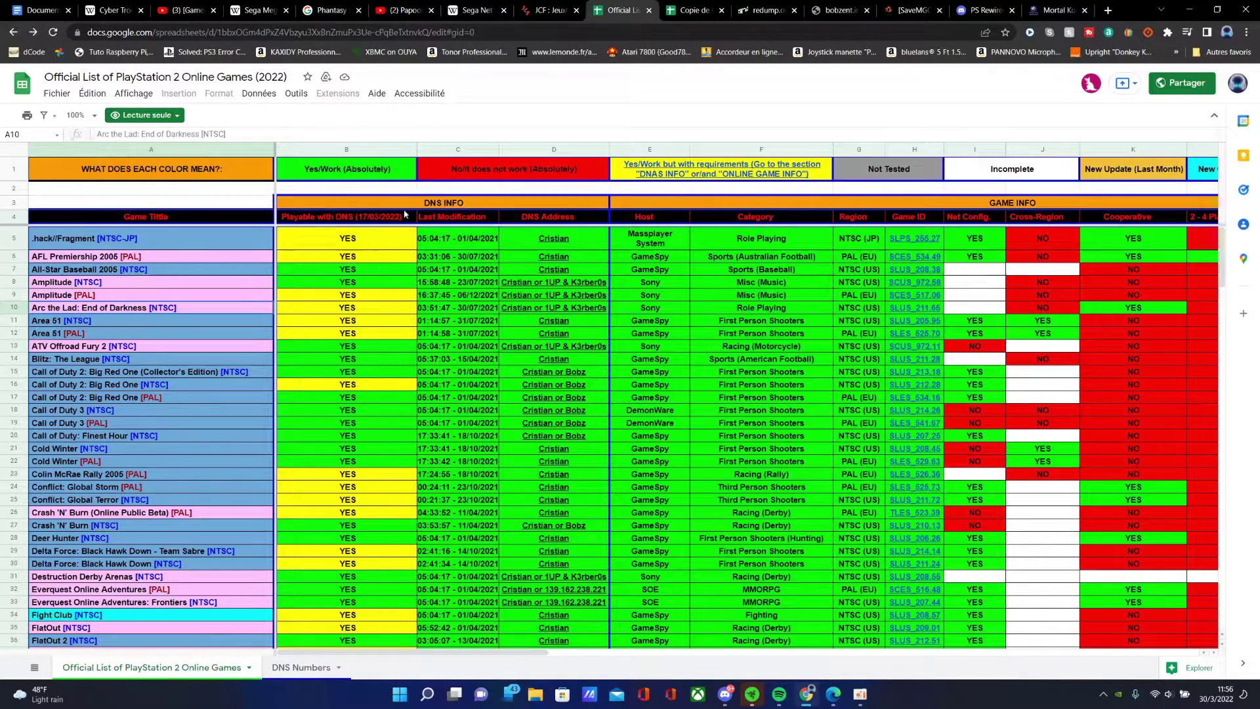
Select the DNS INFO header cells B3:D4 and look through the DNS playability values down the list
left_click_drag(288, 218, 551, 203)
scroll(305, 420, "down", 20)
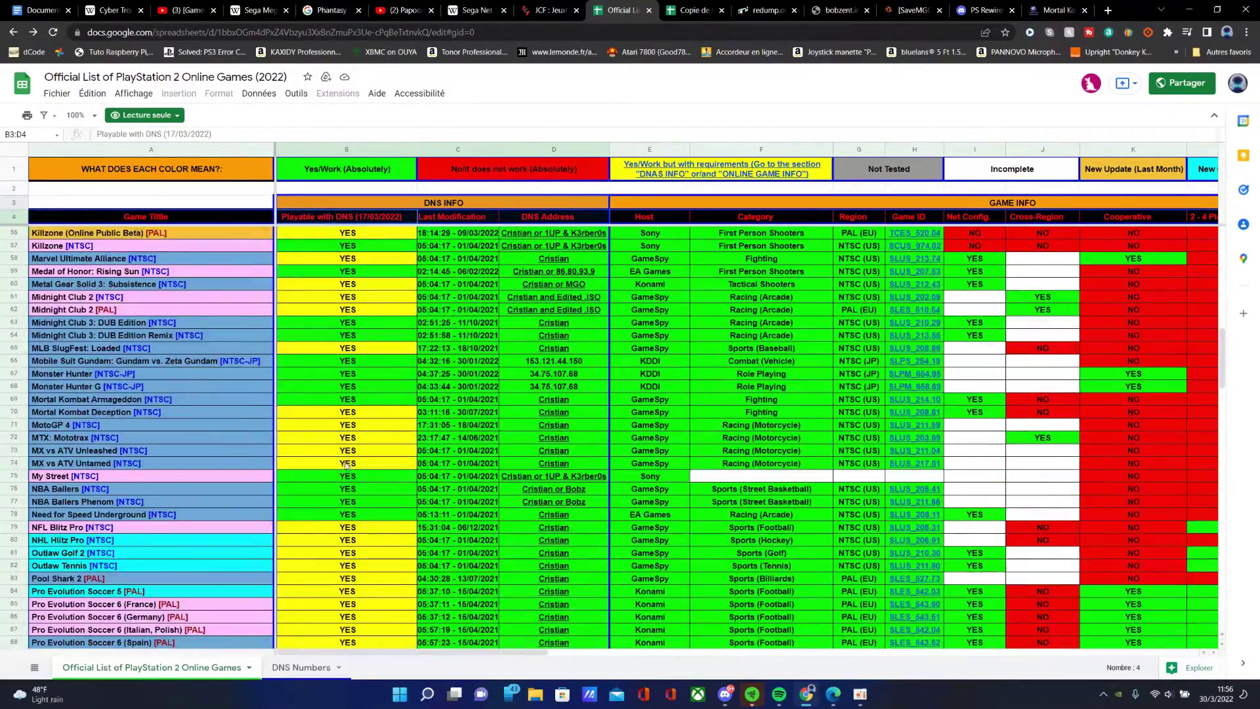
scroll(306, 420, "down", 10)
scroll(335, 394, "up", 20)
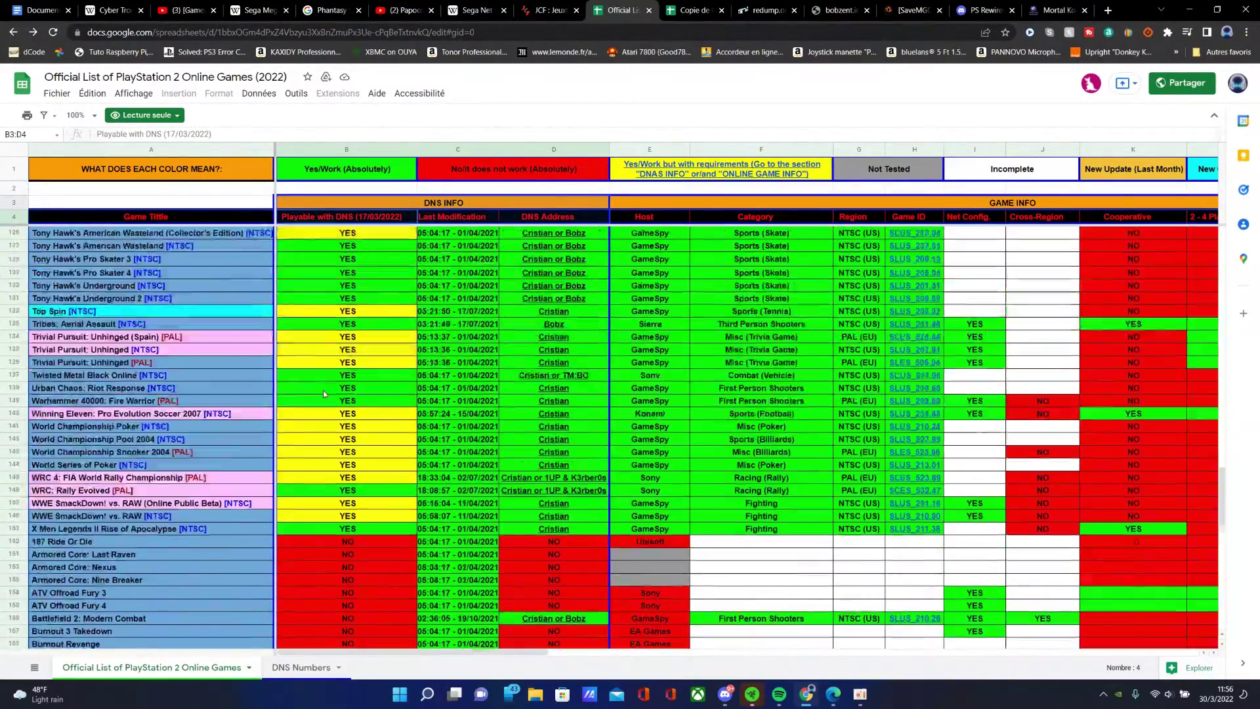
scroll(335, 394, "up", 20)
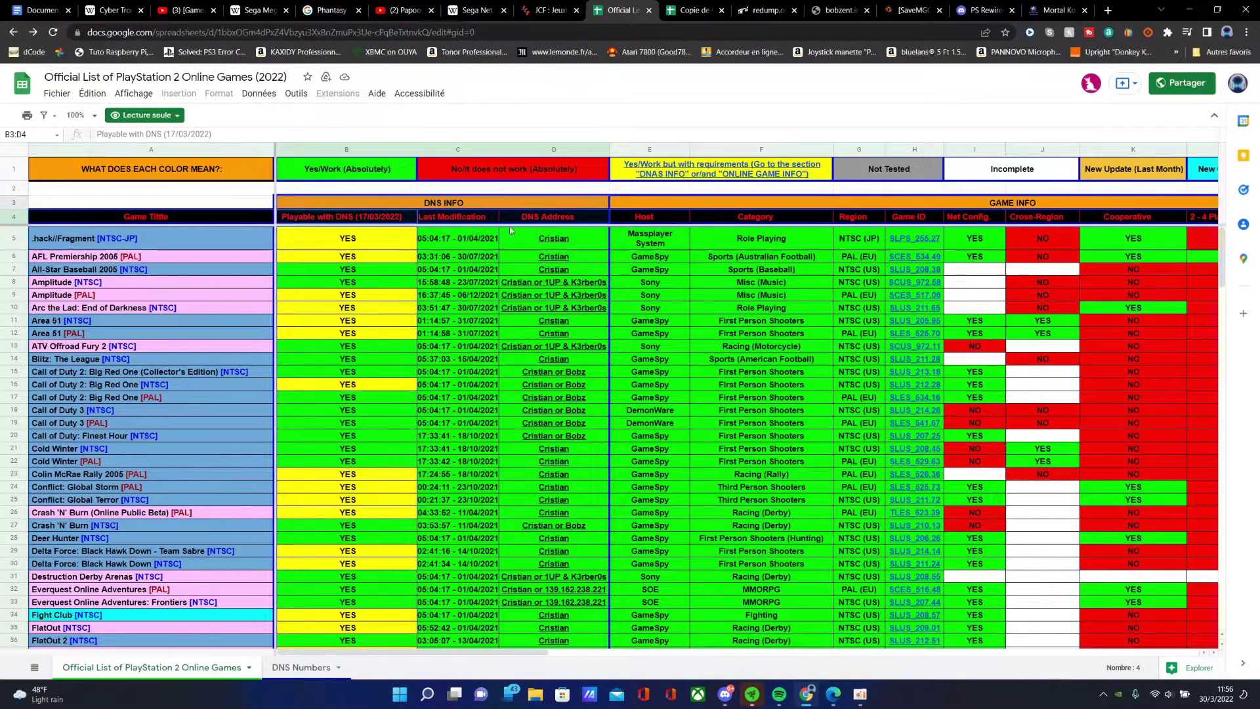
Follow the DNS Address link in the .hack//Fragment row to open the DNS Numbers sheet
mouse_move(563, 248)
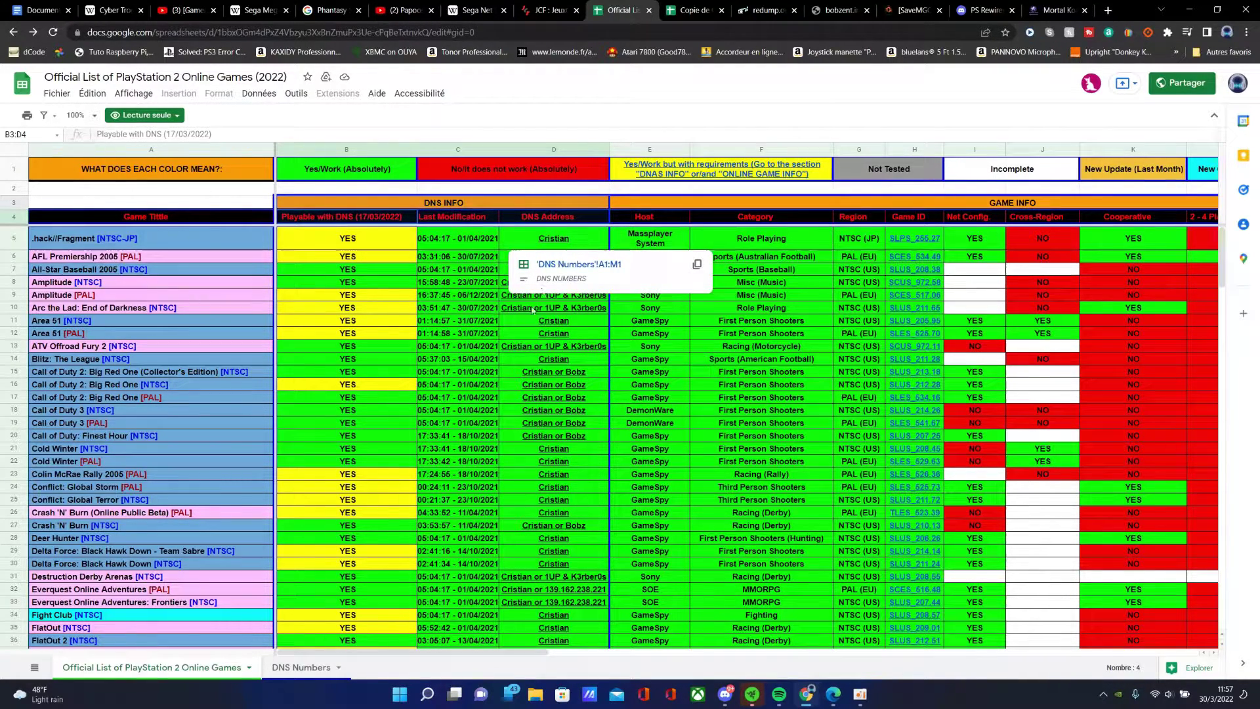
mouse_move(510, 352)
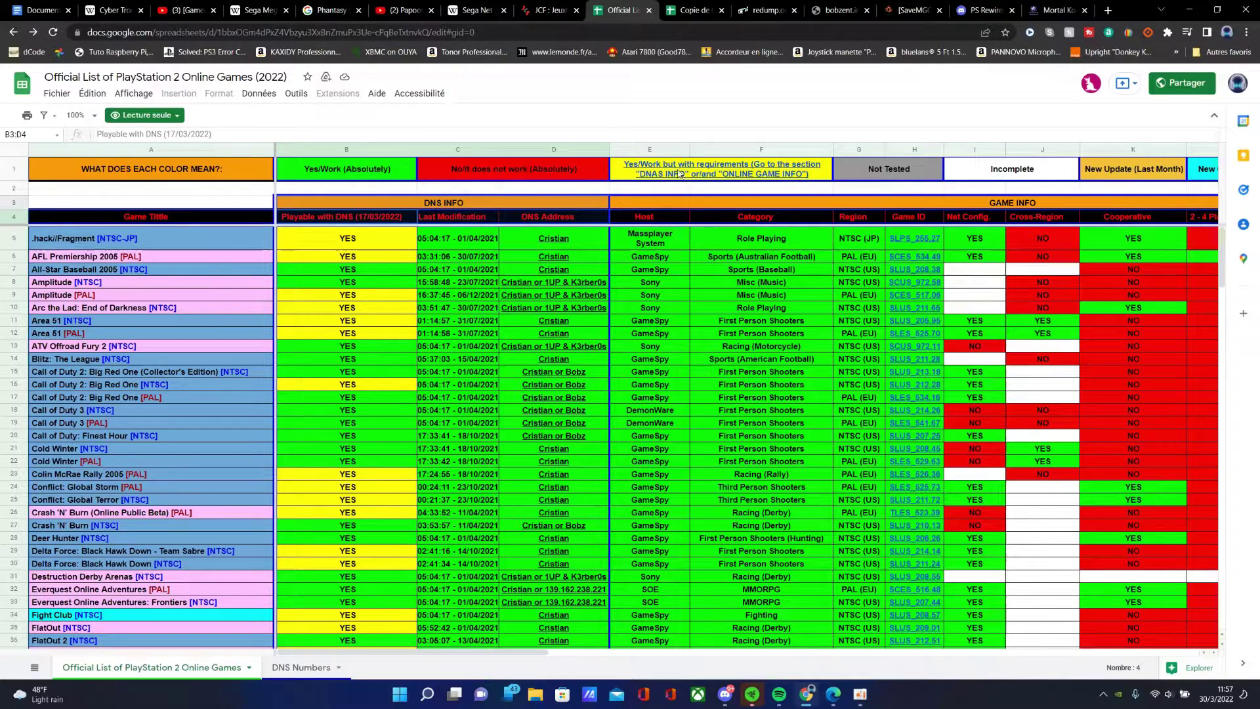
left_click(549, 243)
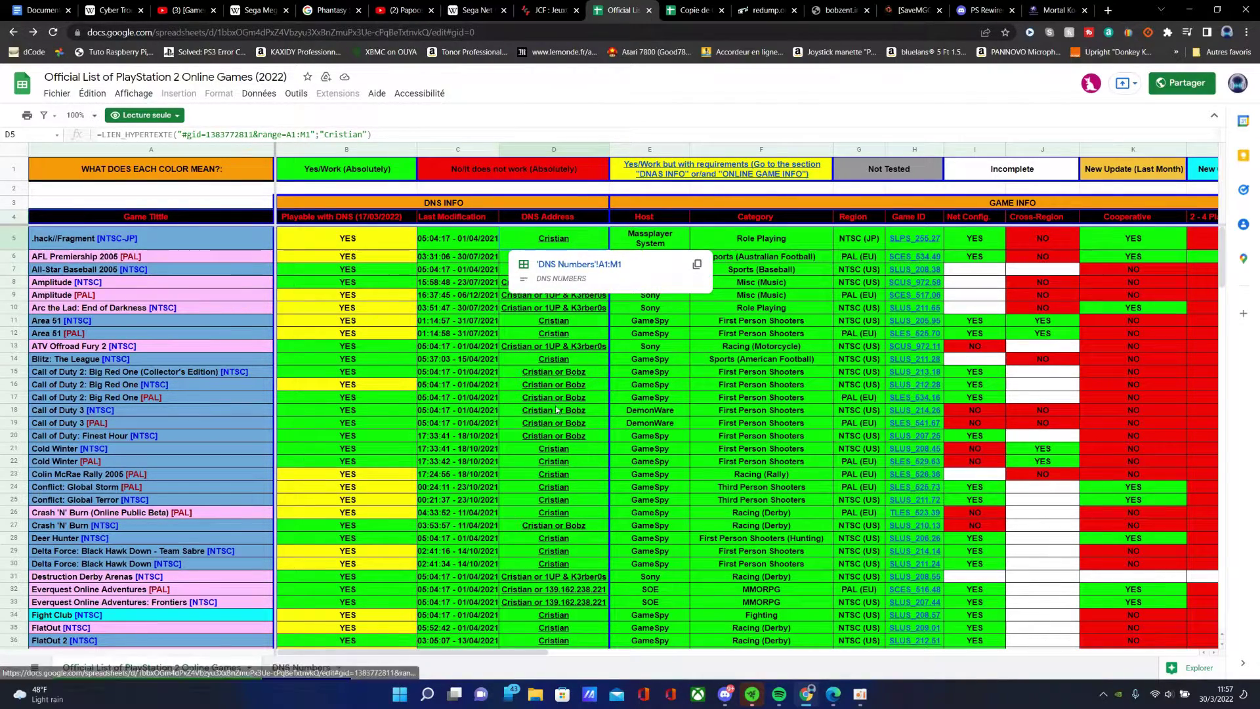
left_click(557, 361)
left_click(551, 243)
left_click(556, 259)
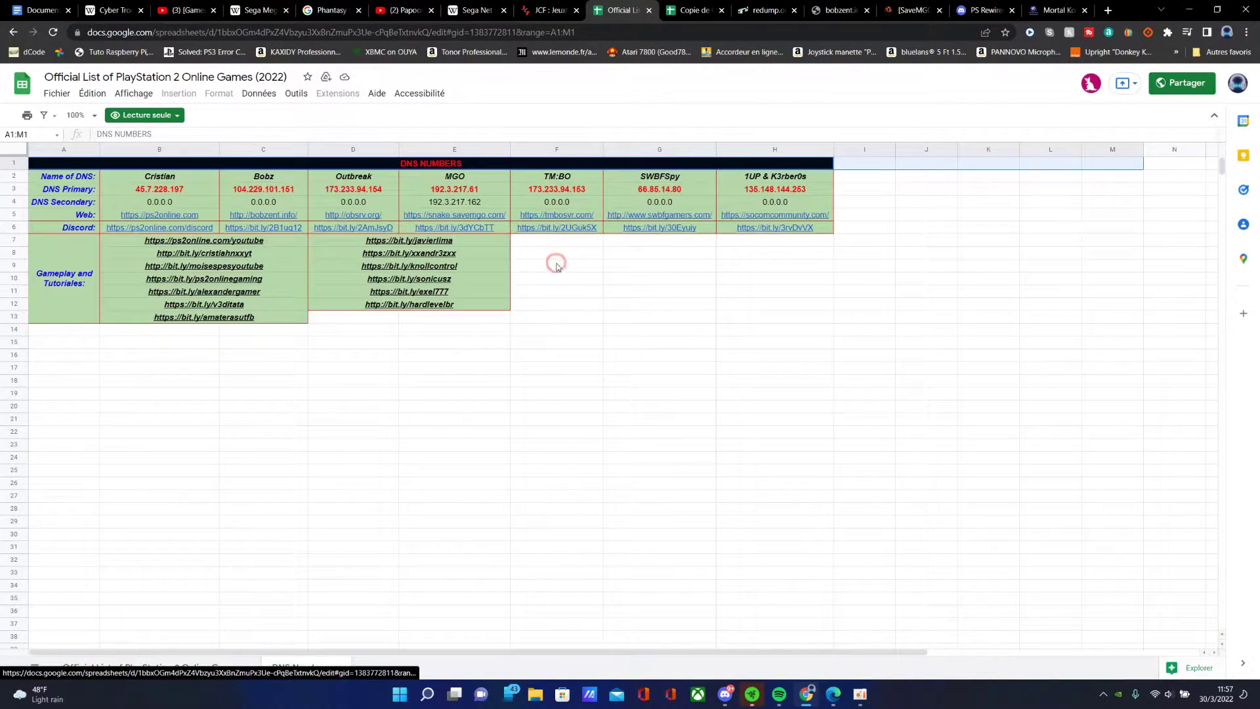
Select the first server's primary DNS in the DNS Numbers sheet and open its ps2online.com website
left_click_drag(120, 190, 171, 190)
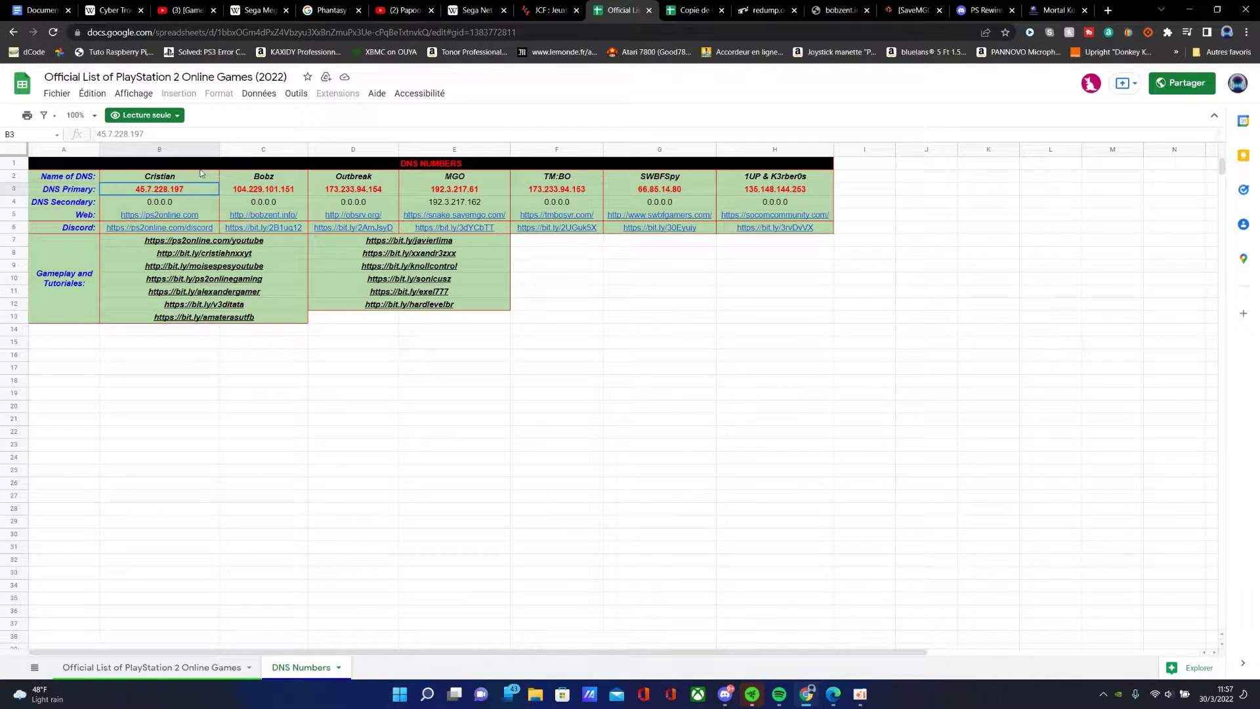
left_click(159, 218)
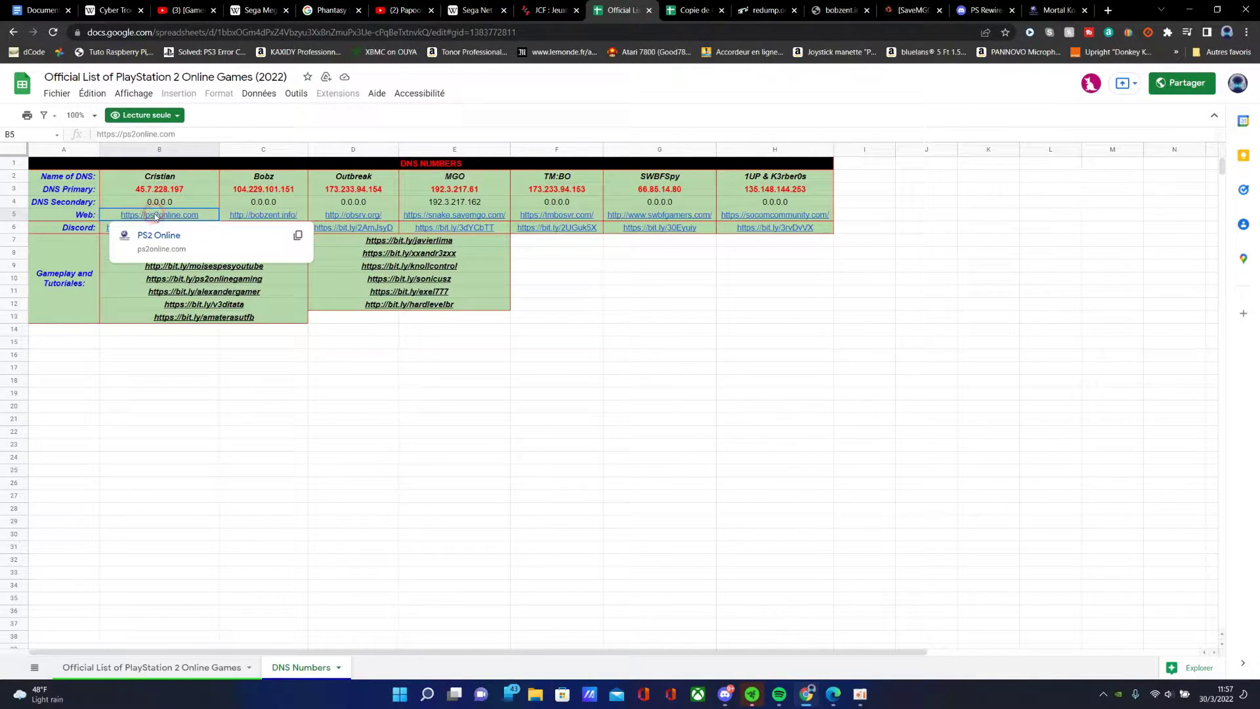
left_click(152, 235)
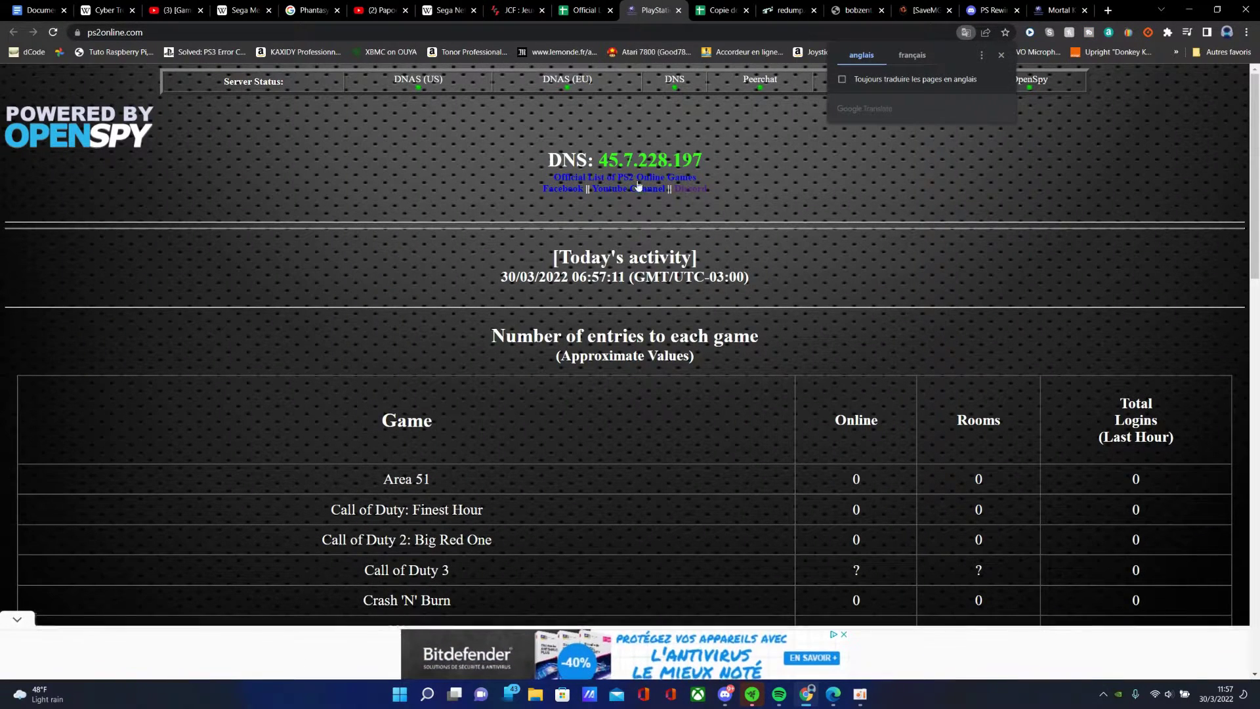
Highlight the DNS address on the PS2 Online page and look through its game activity table
left_click_drag(597, 159, 702, 161)
scroll(382, 414, "down", 20)
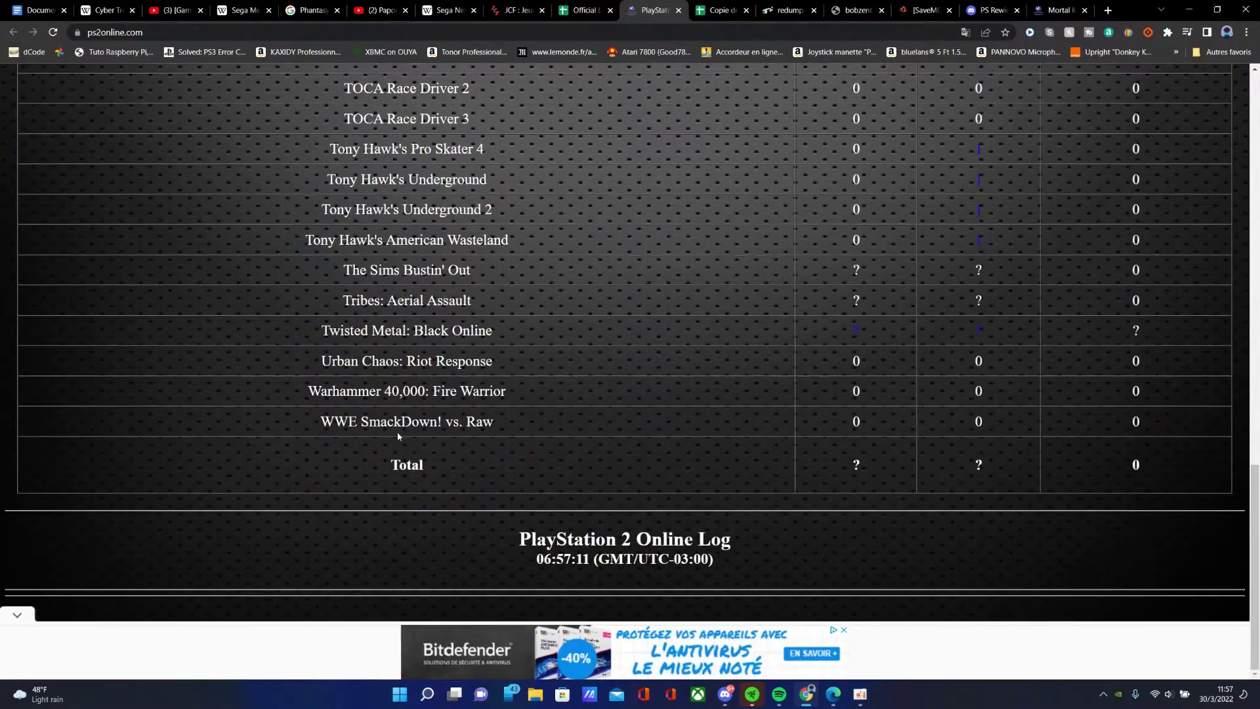
scroll(381, 414, "up", 20)
Check the MGO secondary DNS in the DNS Numbers sheet and return to the main games list
left_click(571, 9)
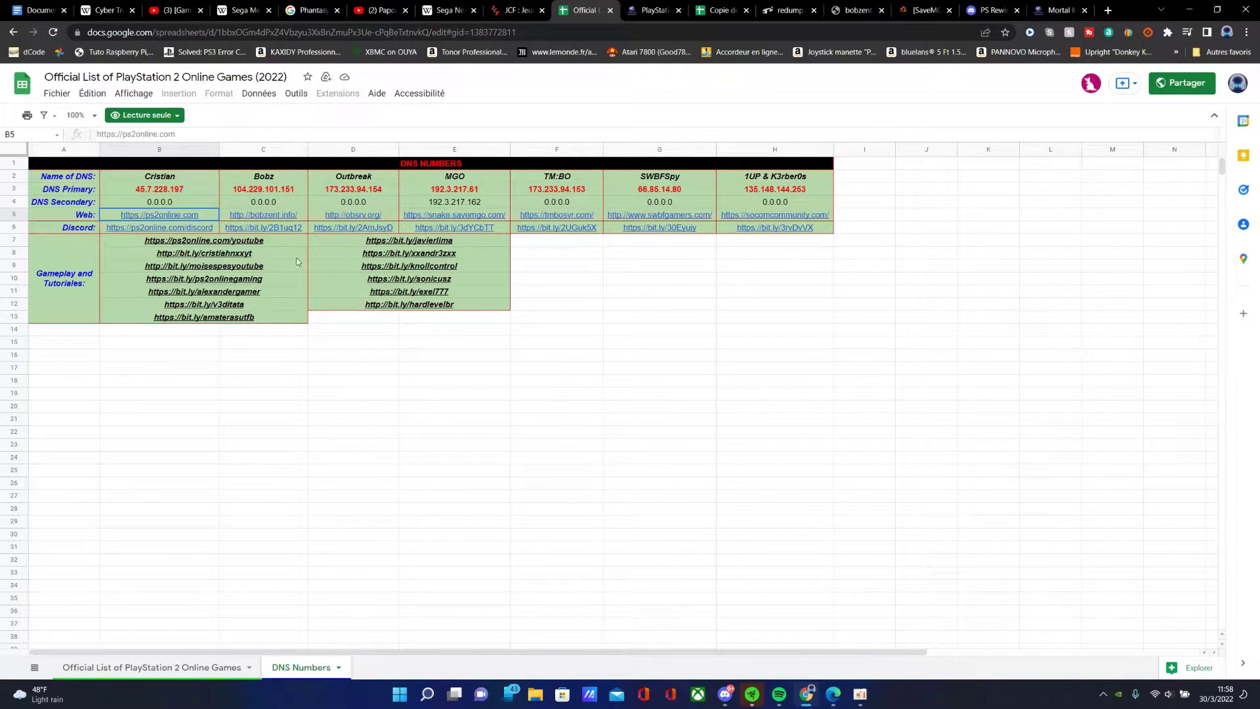
left_click(436, 203)
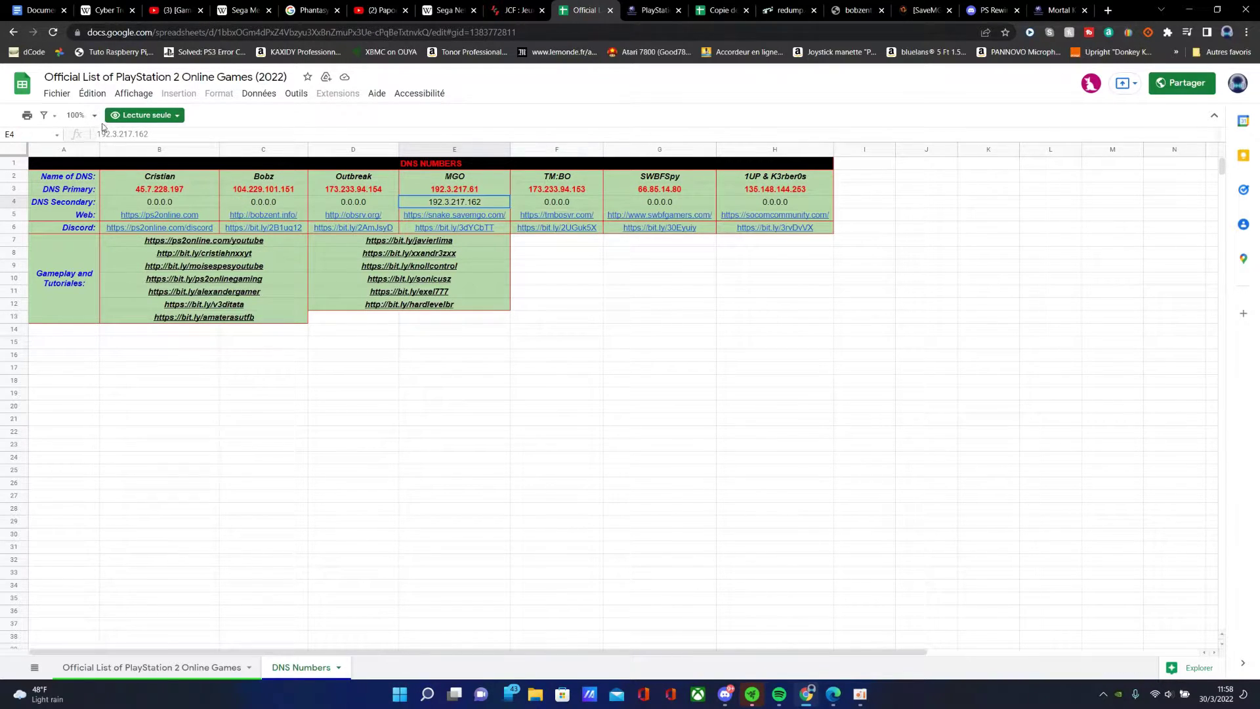
left_click(13, 32)
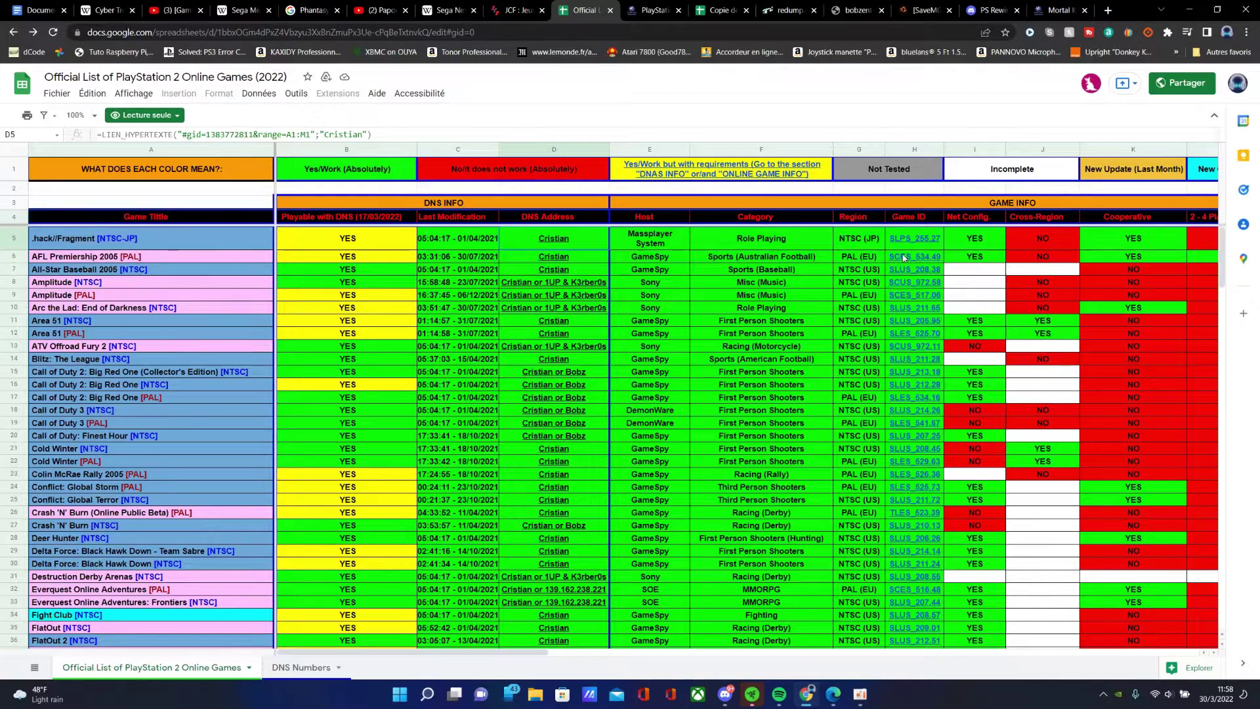
Look through the Game ID column of the games list and return to the first rows
mouse_move(913, 244)
scroll(906, 350, "down", 6)
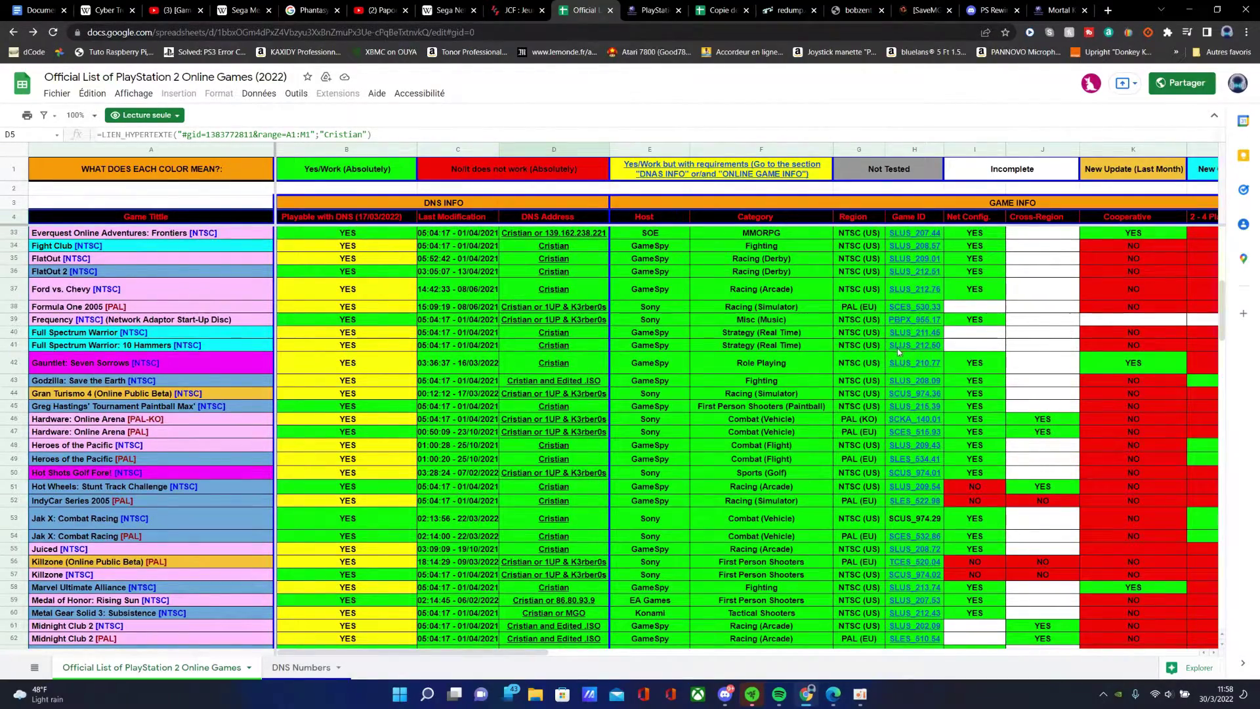
scroll(896, 341, "up", 6)
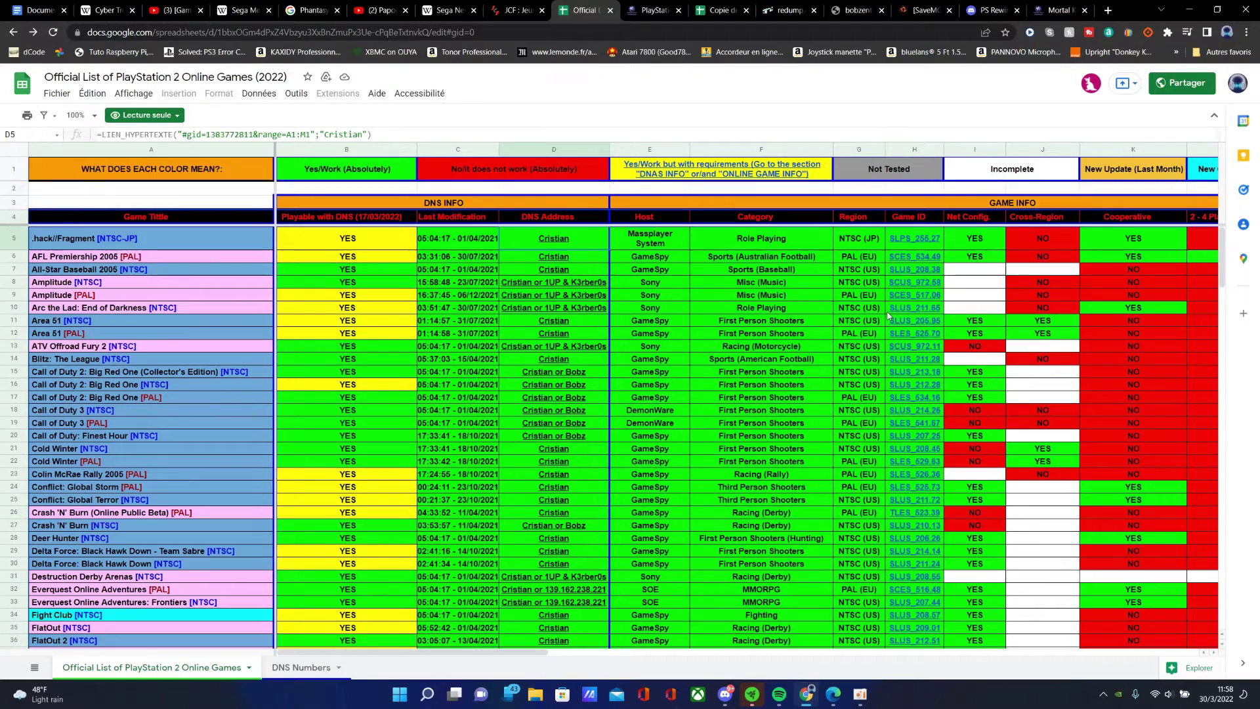
Select Call of Duty 3 [PAL], move to its Game ID cell and preview the redump.org links of the Call of Duty entries
left_click(78, 420)
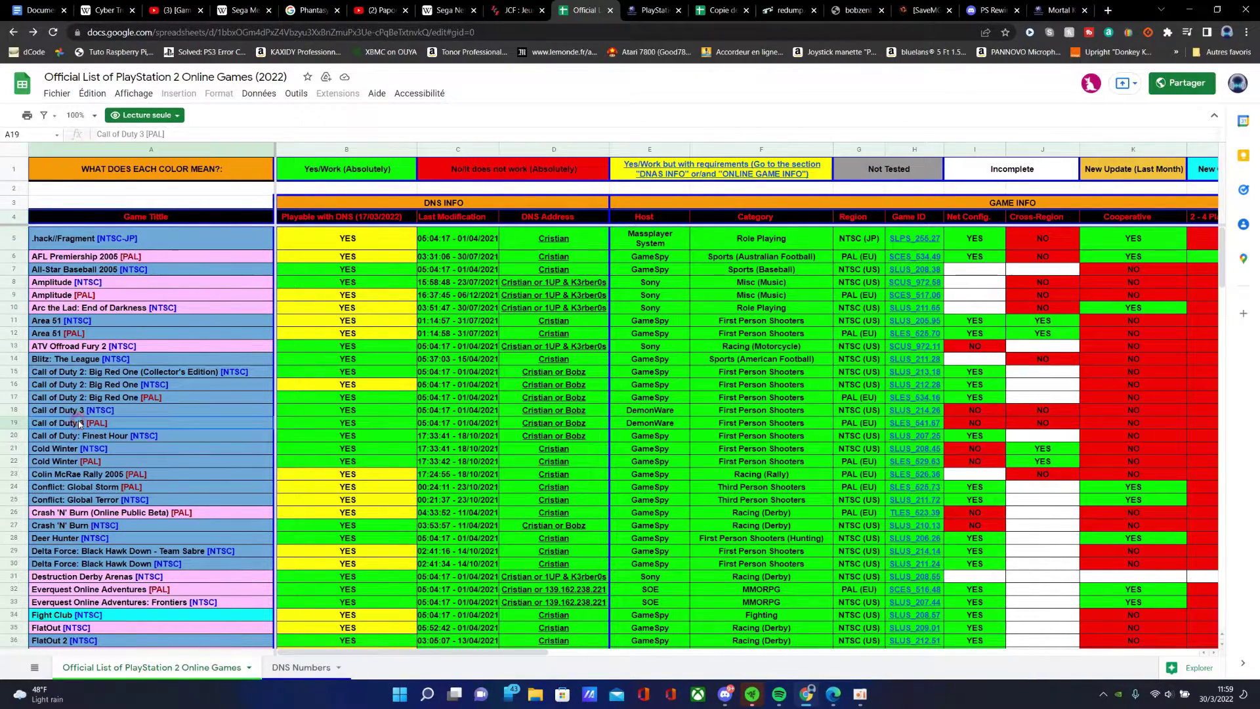
key("Right")
key("Right")
key("Right")
key("Right")
key("Right")
key("Right")
key("Right")
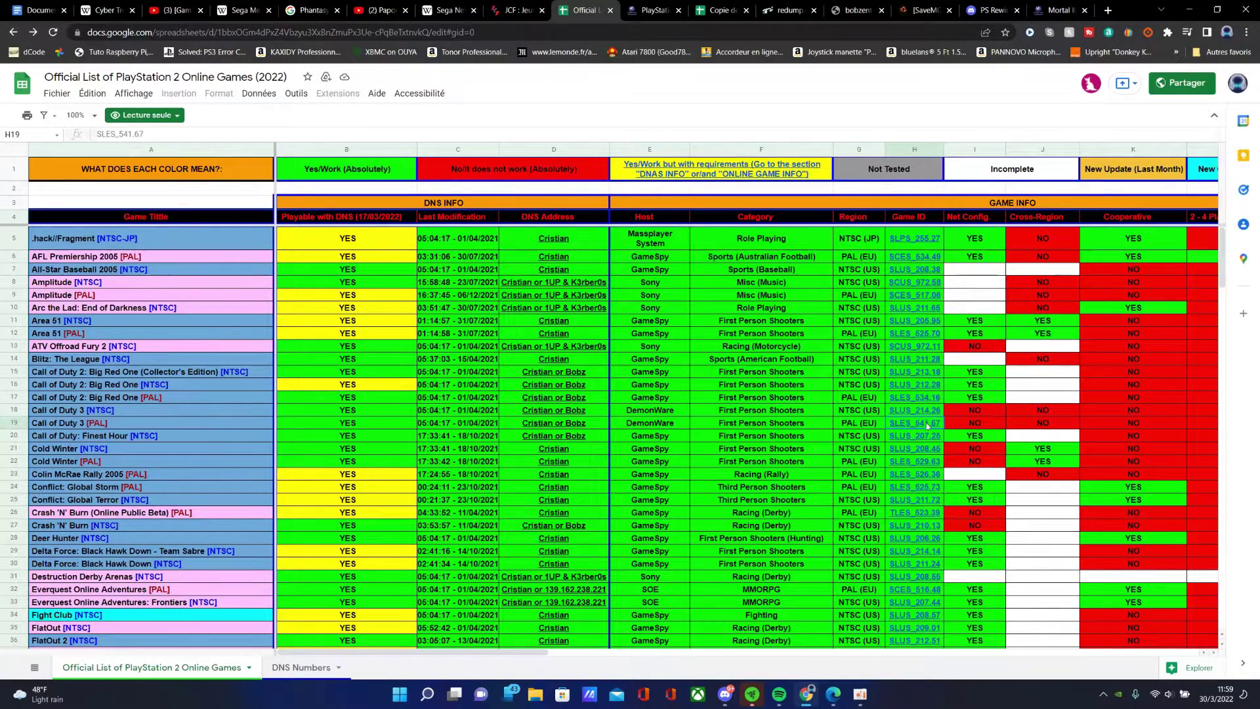
mouse_move(917, 435)
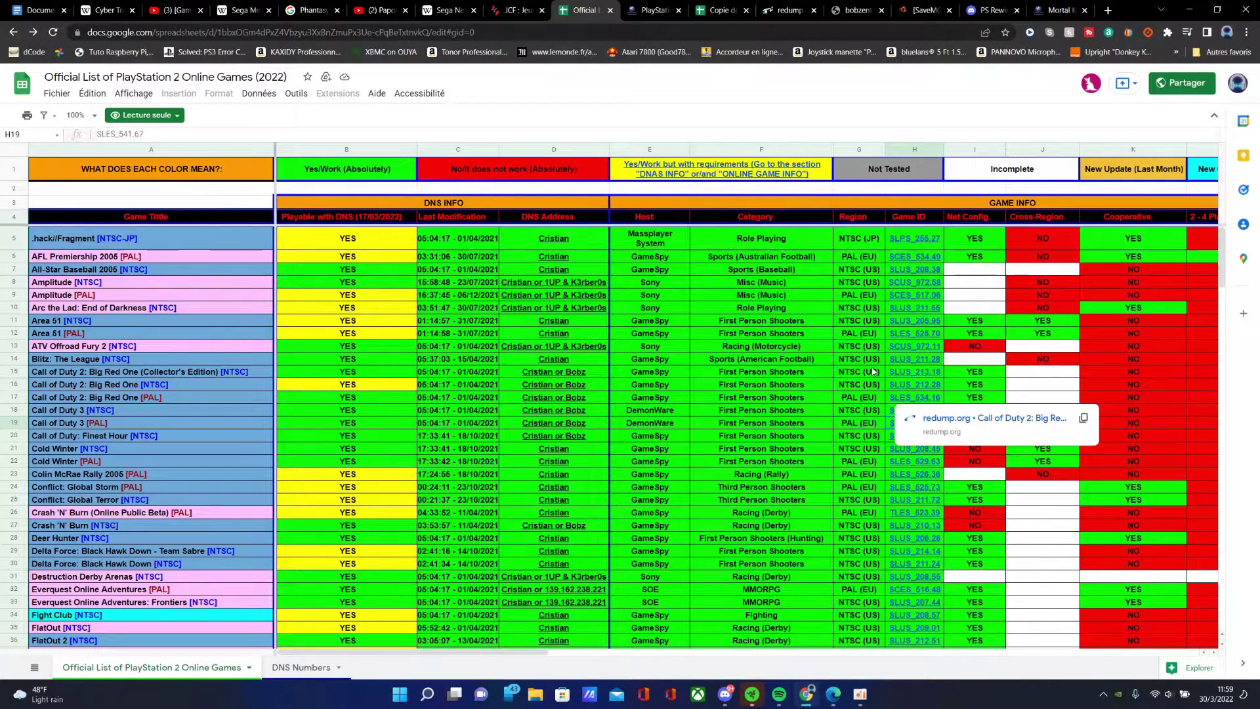
mouse_move(904, 409)
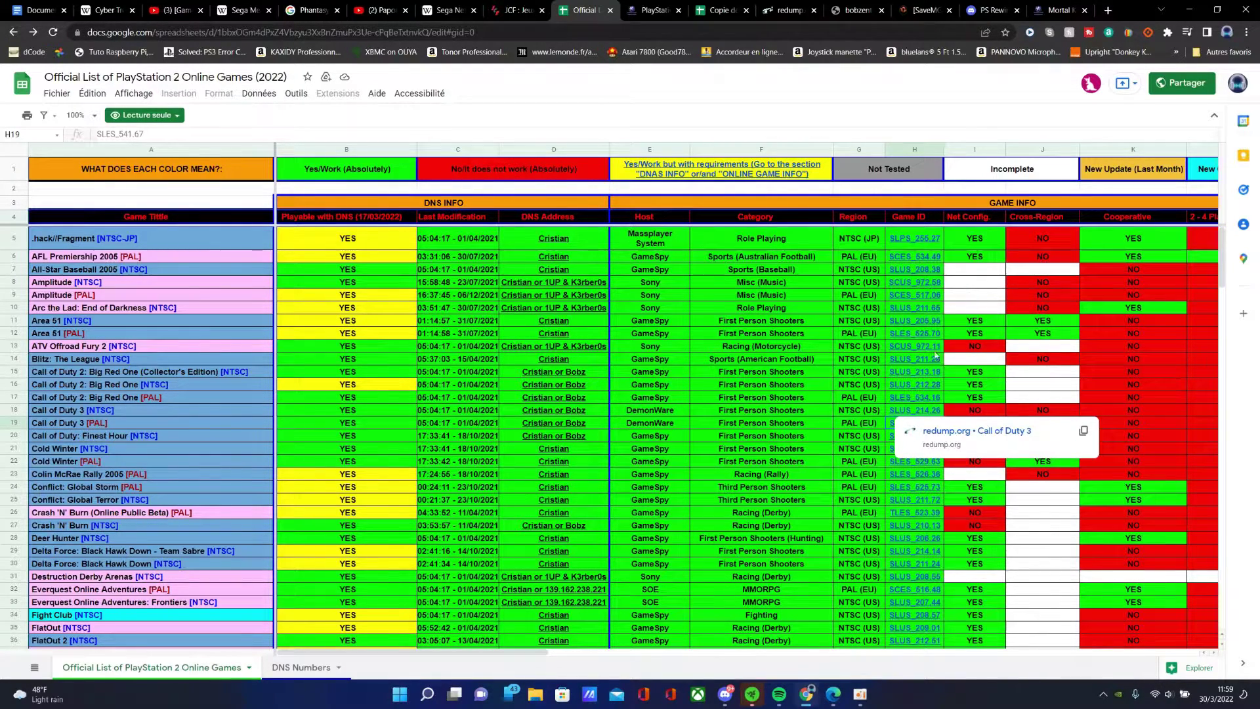
key("Right")
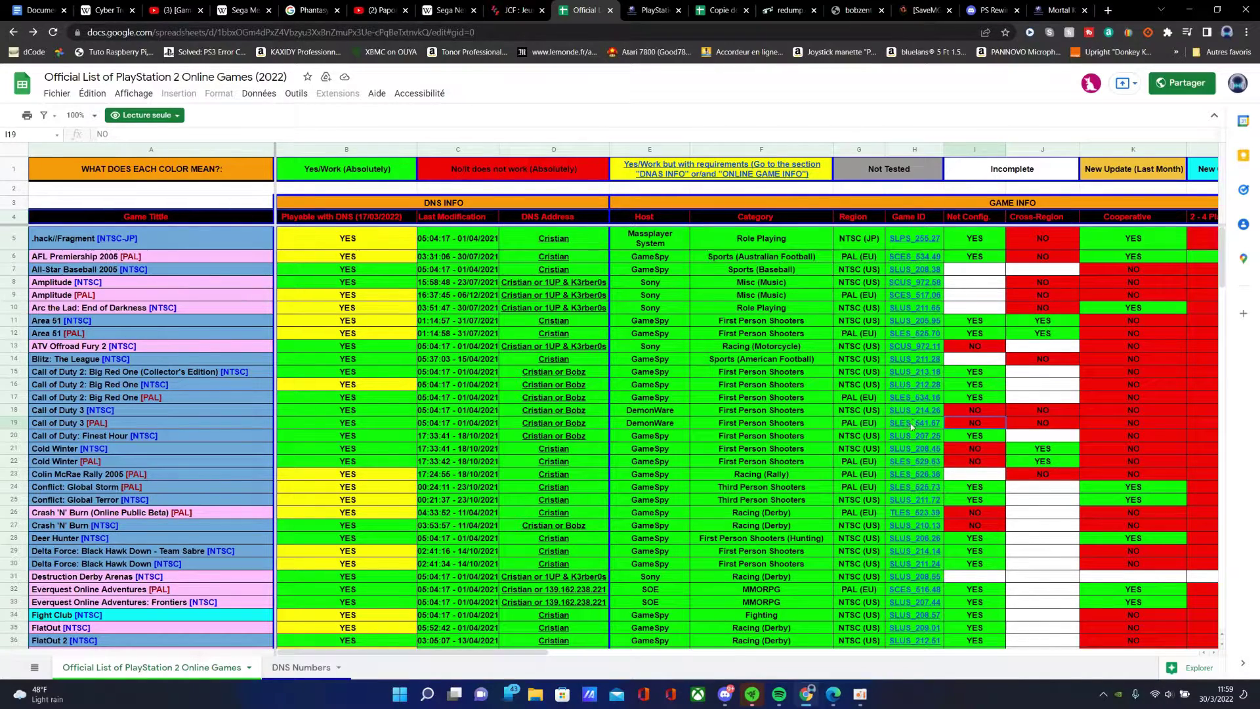
key("Down")
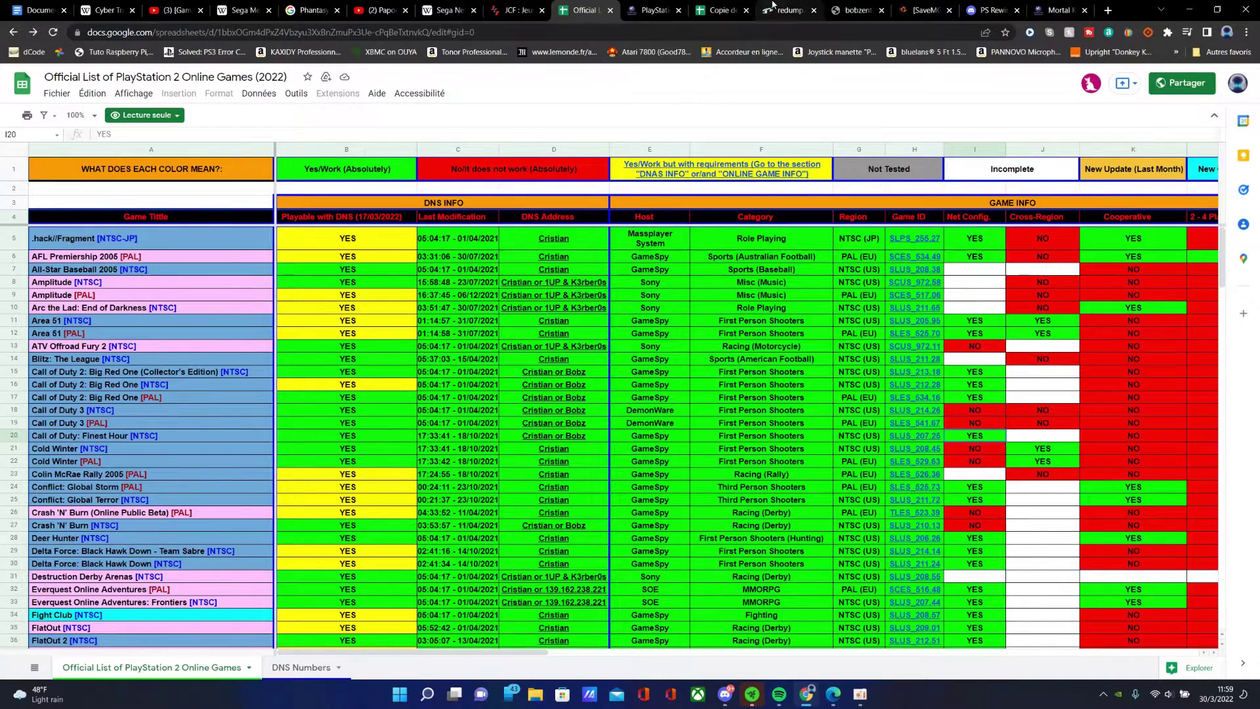
left_click(726, 5)
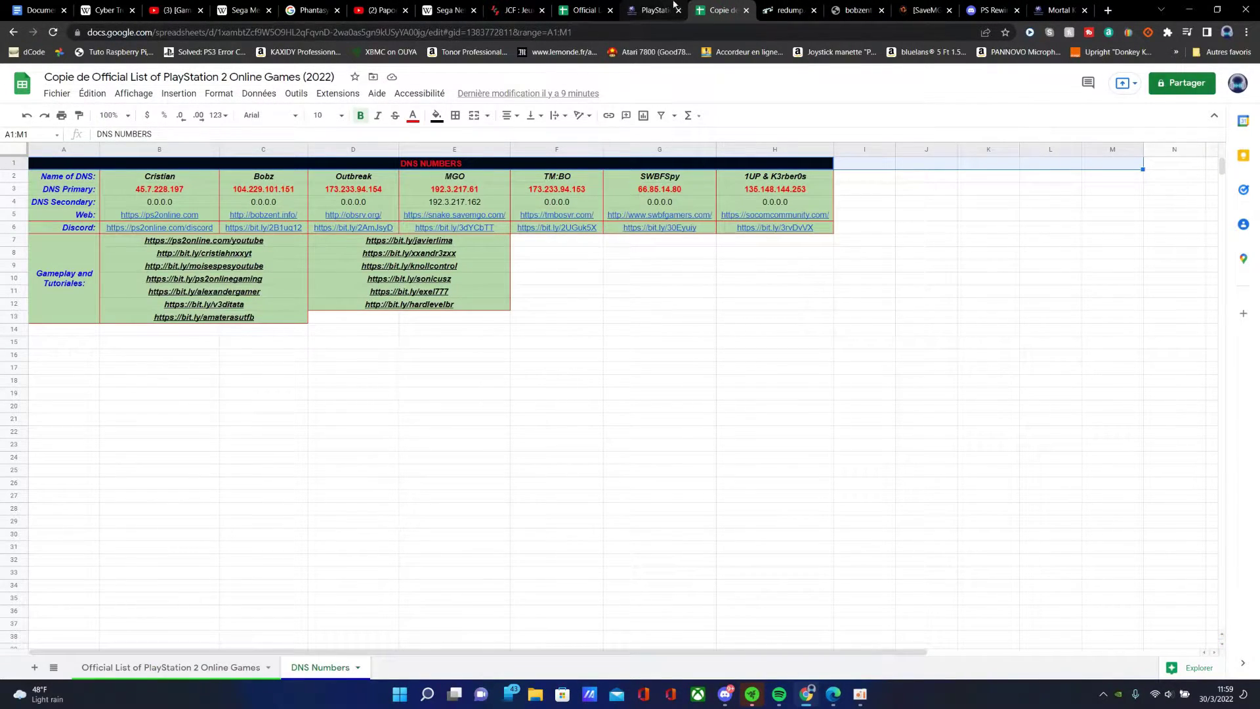
left_click(583, 9)
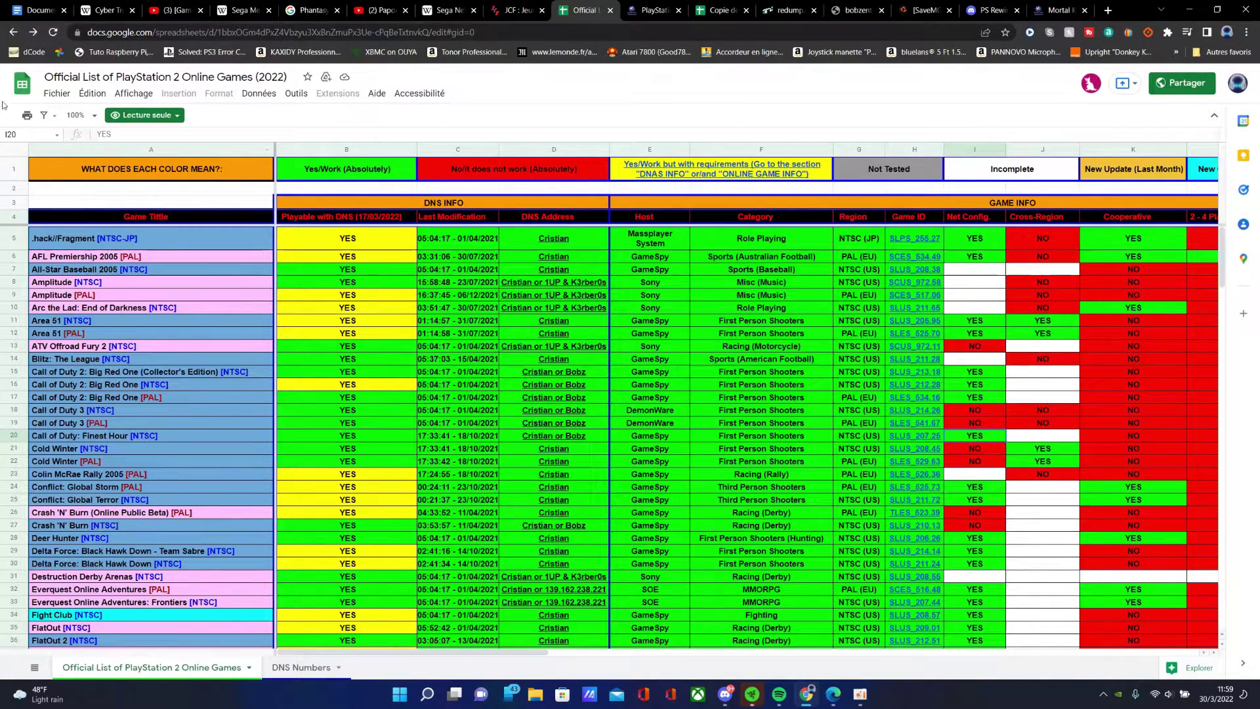
Make a copy of the official games list spreadsheet in My Drive, keeping the proposed name
left_click(57, 93)
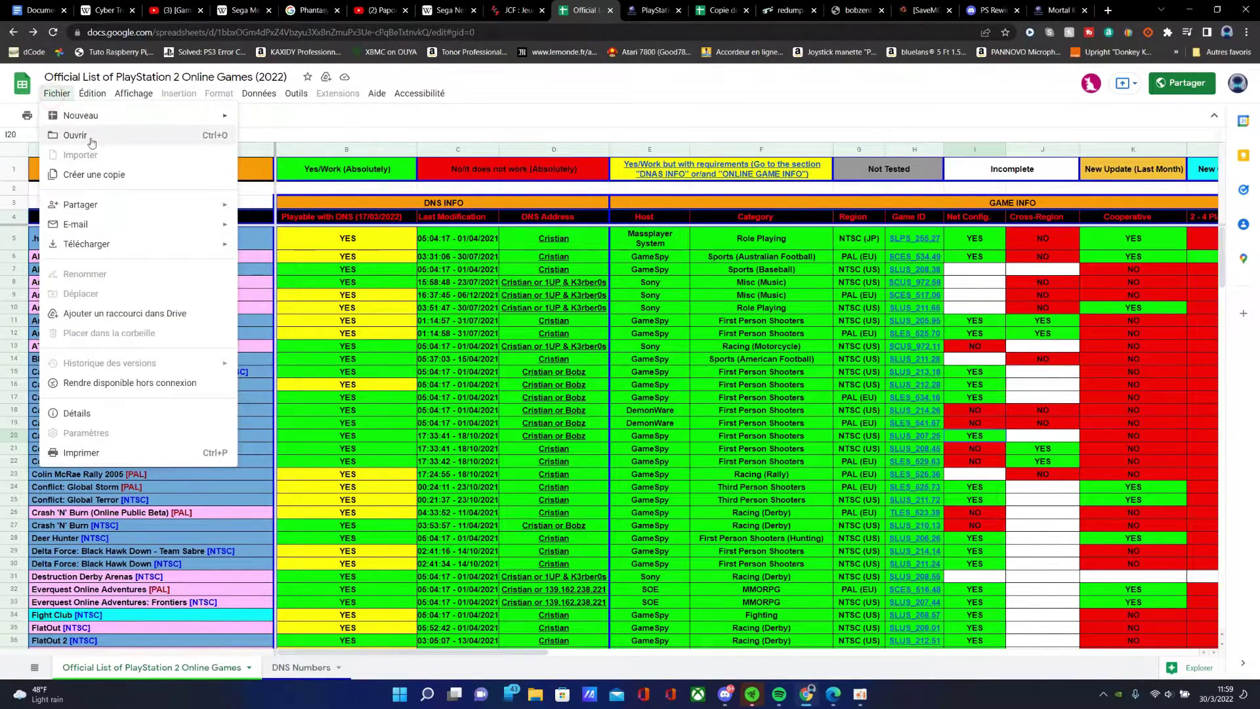
left_click(94, 175)
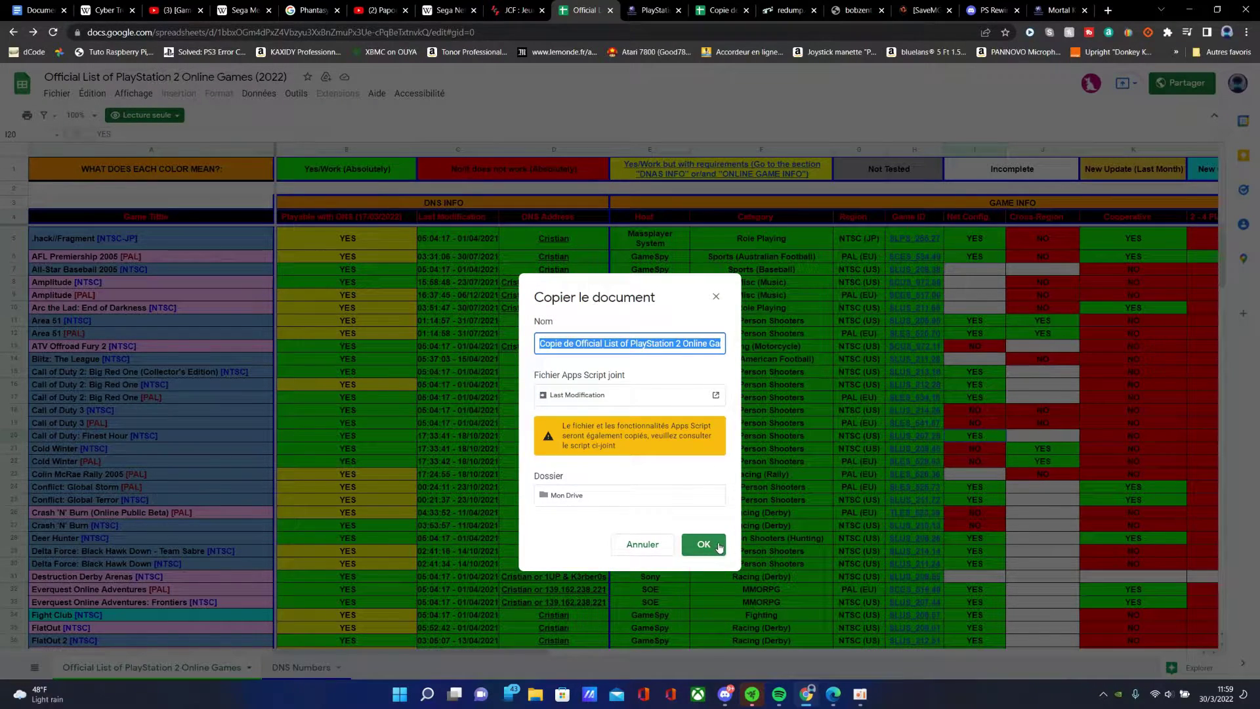
left_click(717, 544)
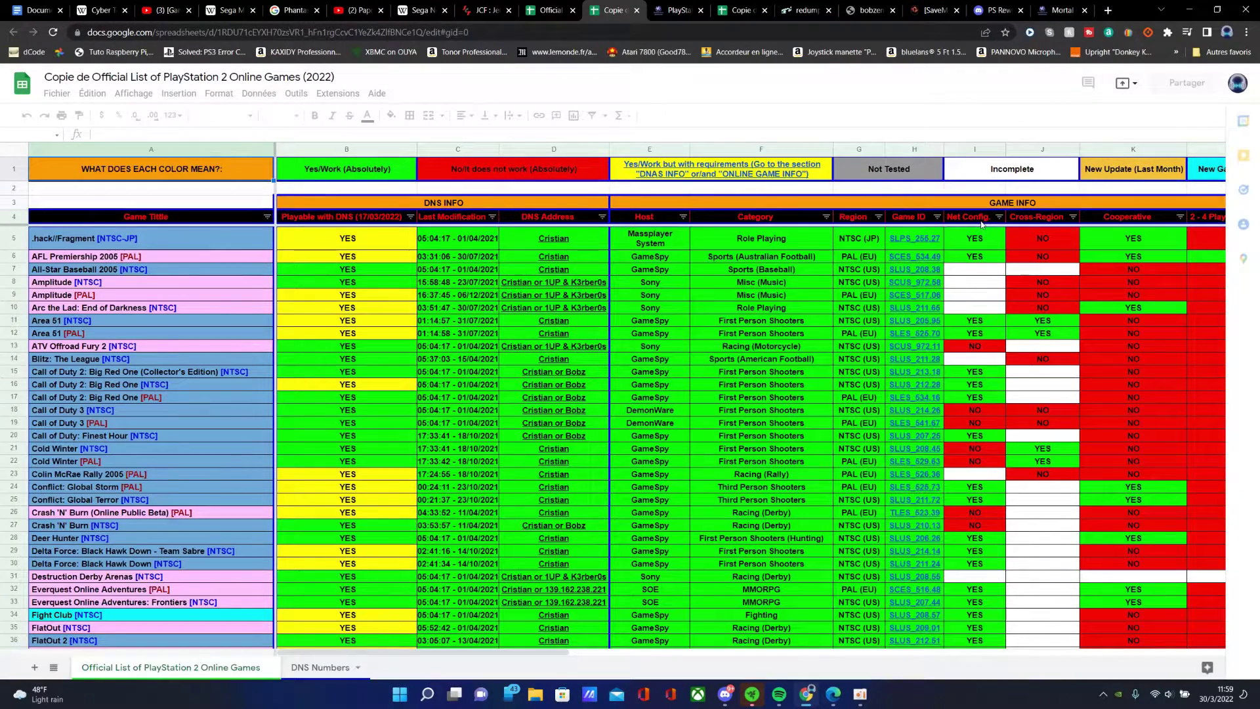
Filter the Net Config. column to show only YES by excluding blanks and NO, and look through the remaining games
left_click(997, 218)
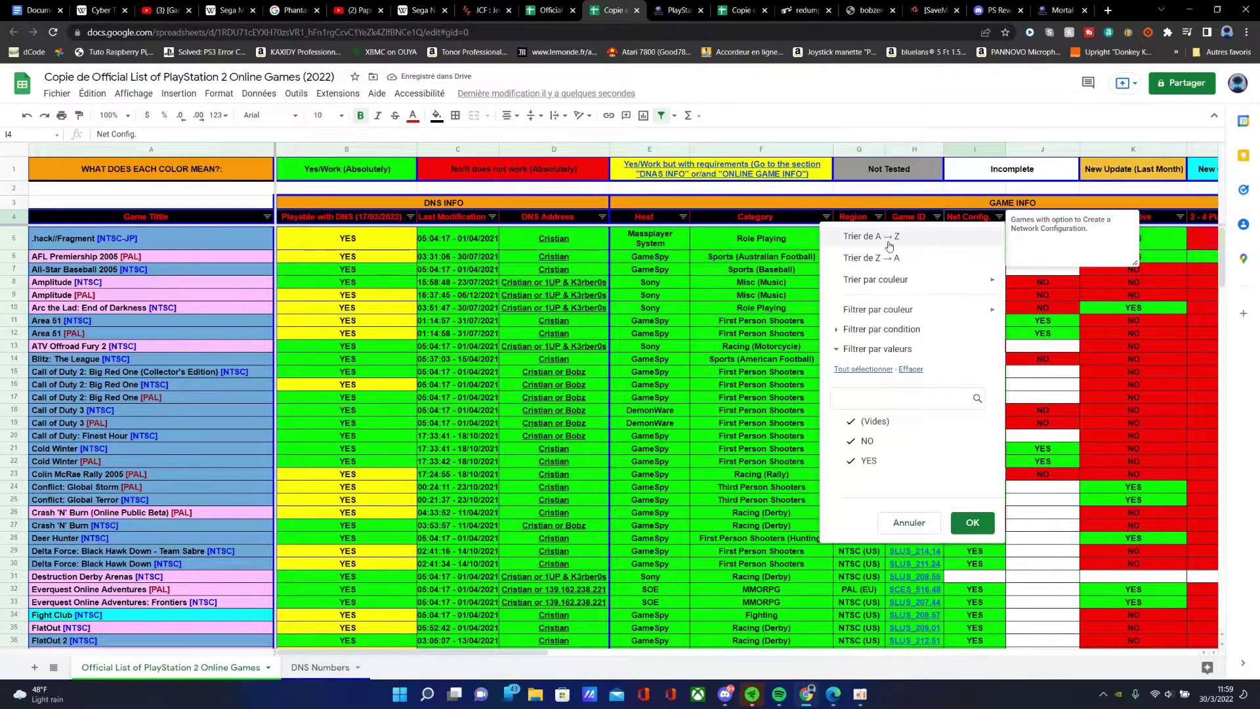
left_click(875, 424)
left_click(868, 441)
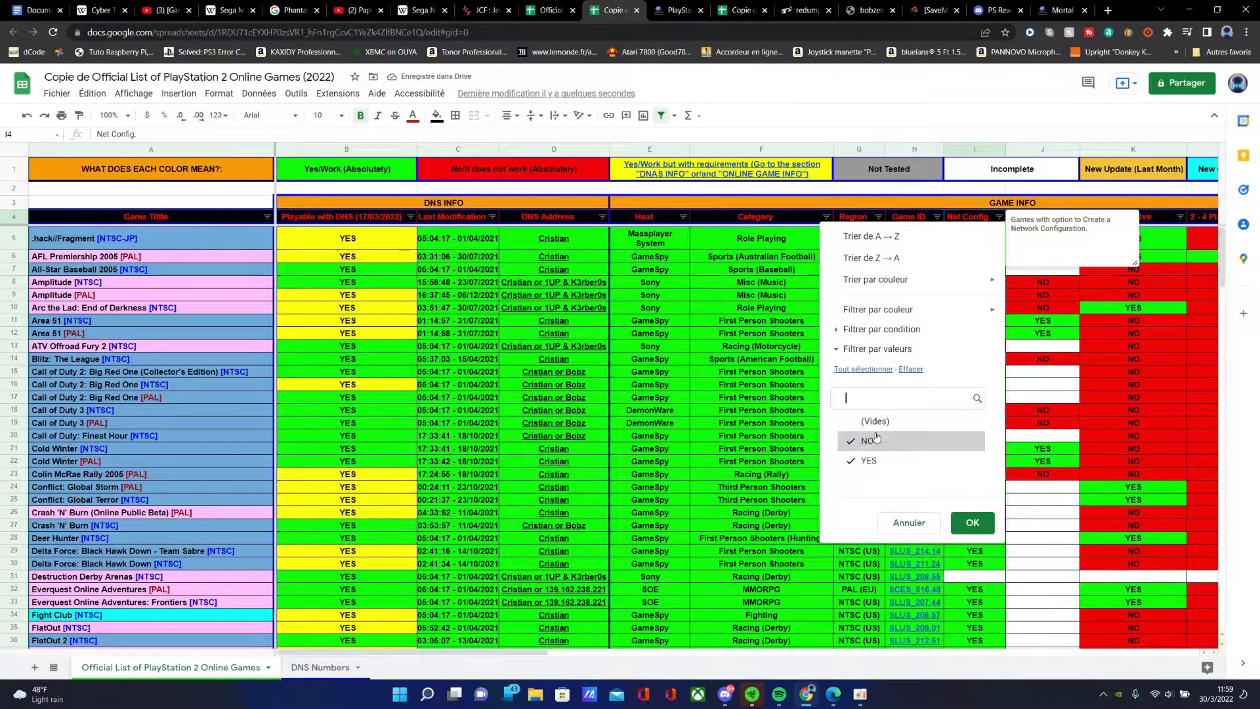
left_click(971, 522)
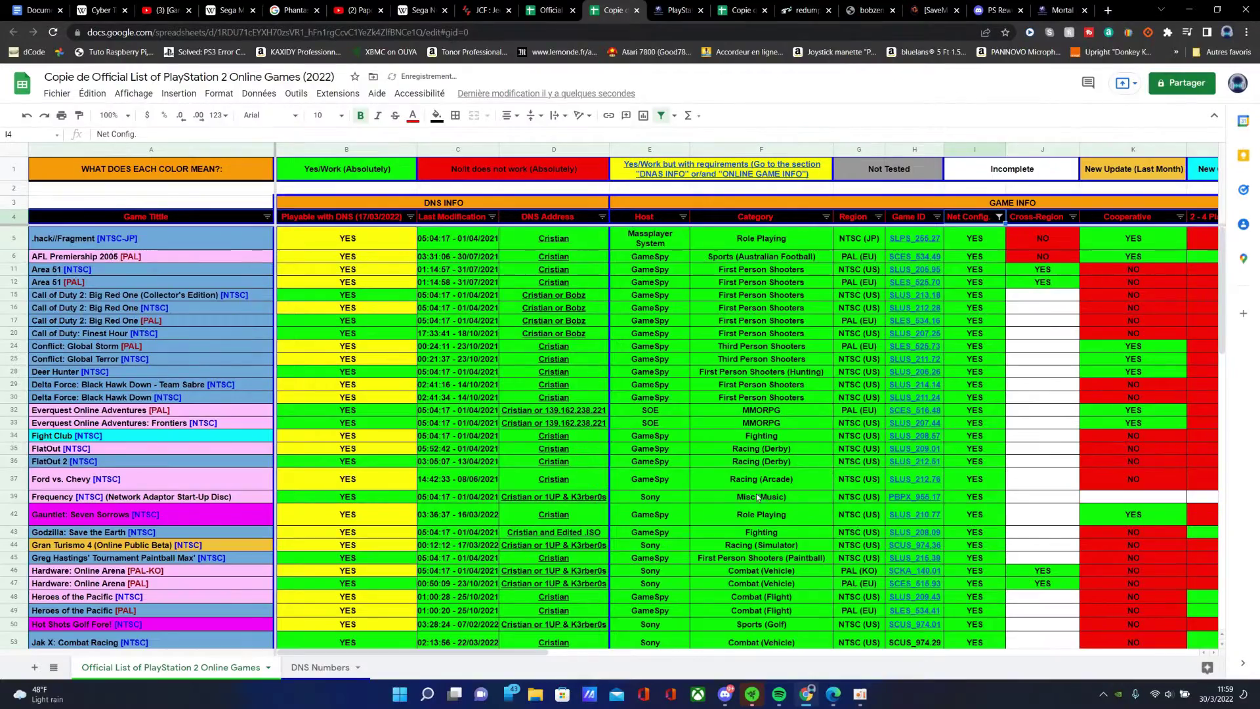
scroll(722, 446, "down", 15)
scroll(727, 479, "up", 15)
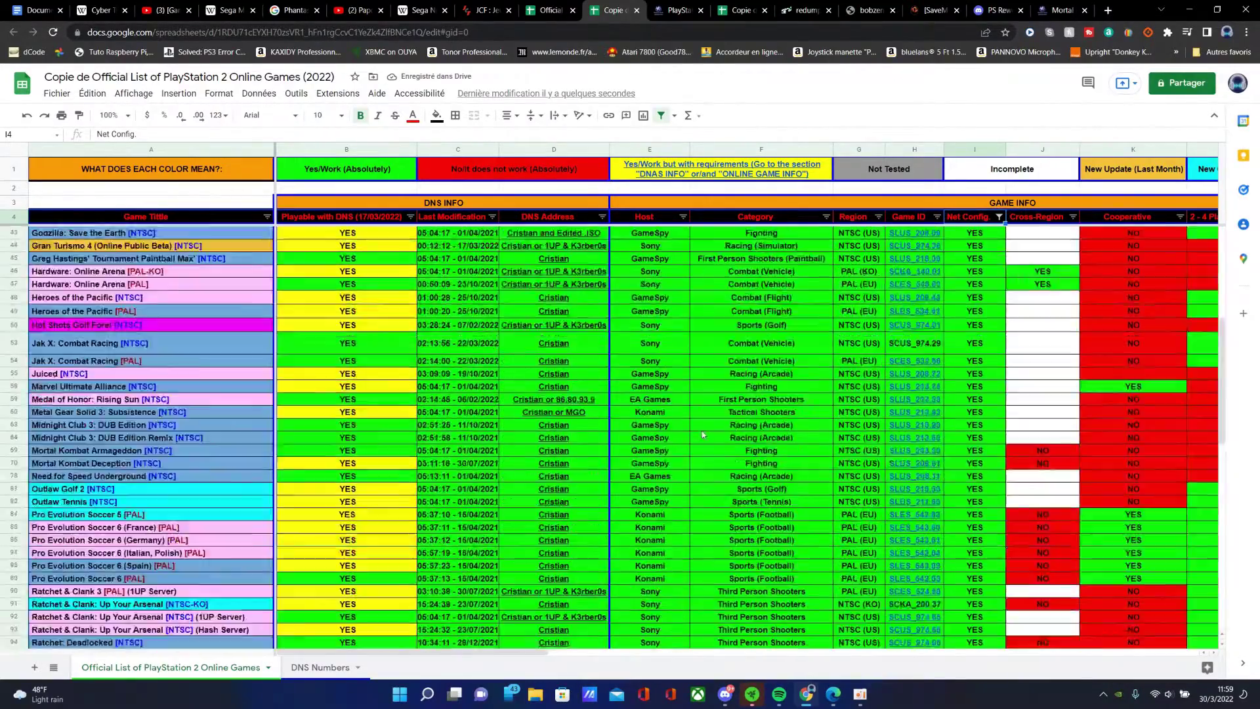
Filter the Game Tittle column by condition so that only titles whose text contains PAL are shown
left_click(266, 217)
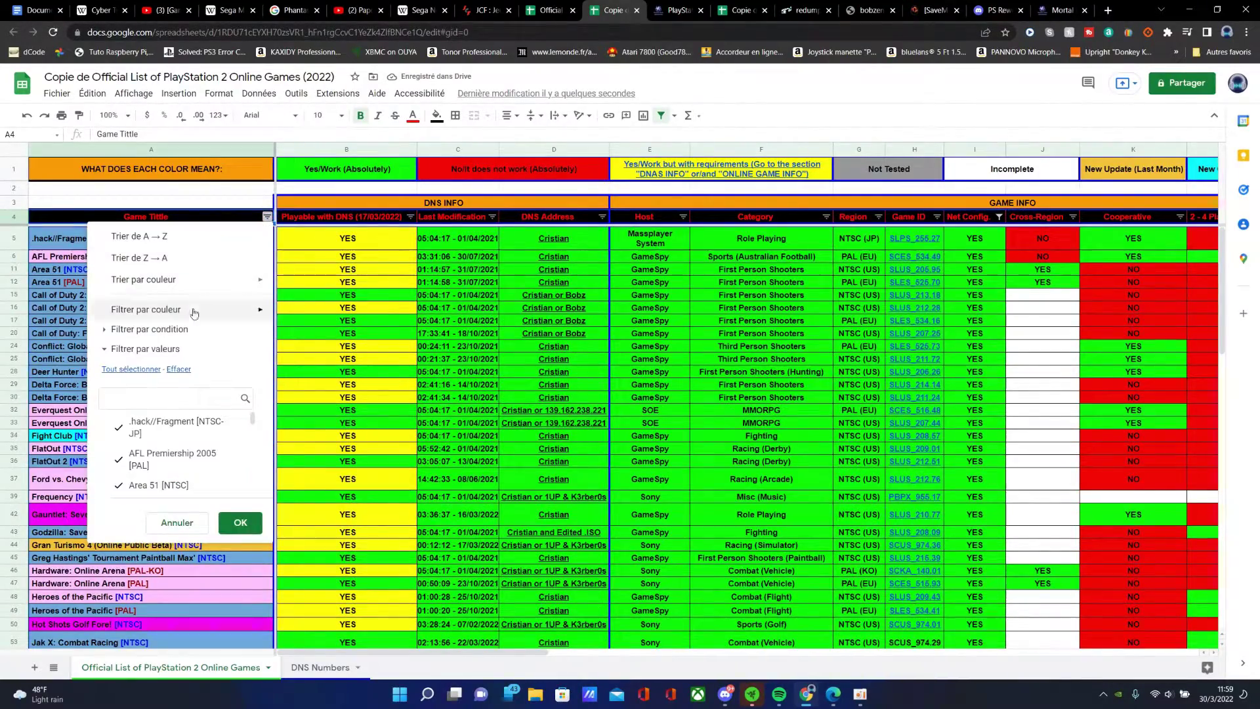
left_click(105, 348)
left_click(105, 348)
left_click(107, 329)
left_click(172, 354)
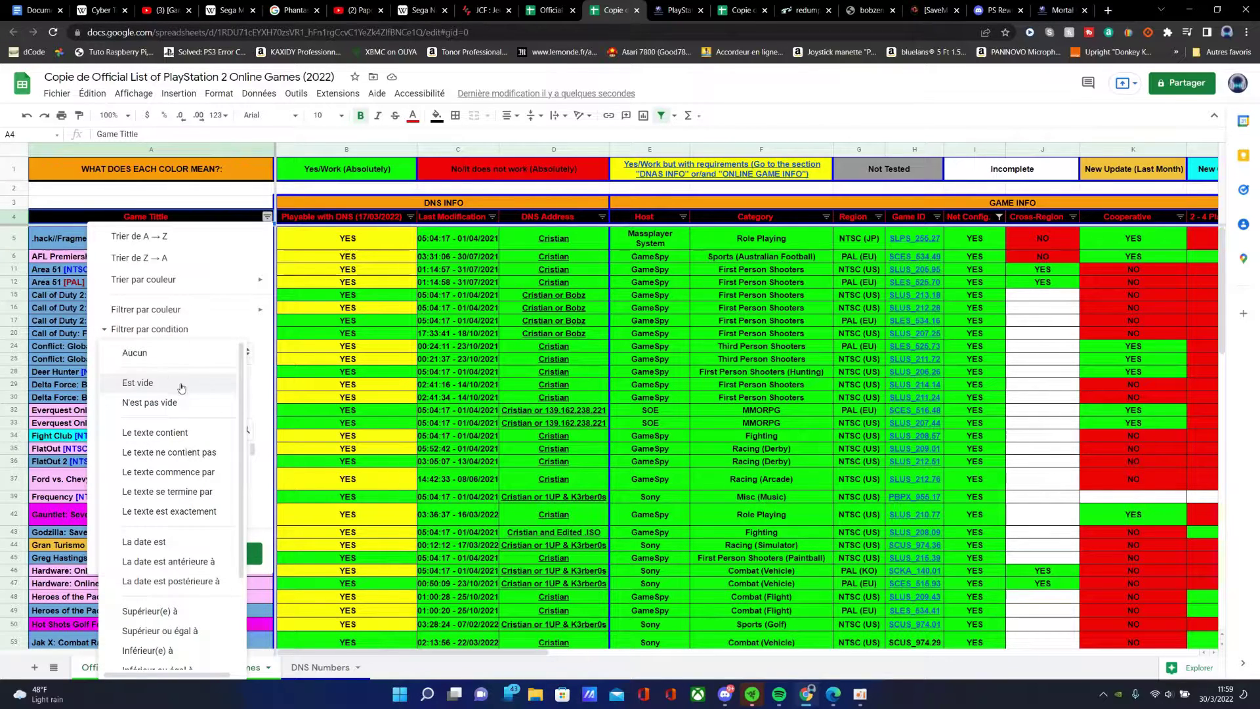
left_click(170, 440)
left_click(133, 382)
type("PAL")
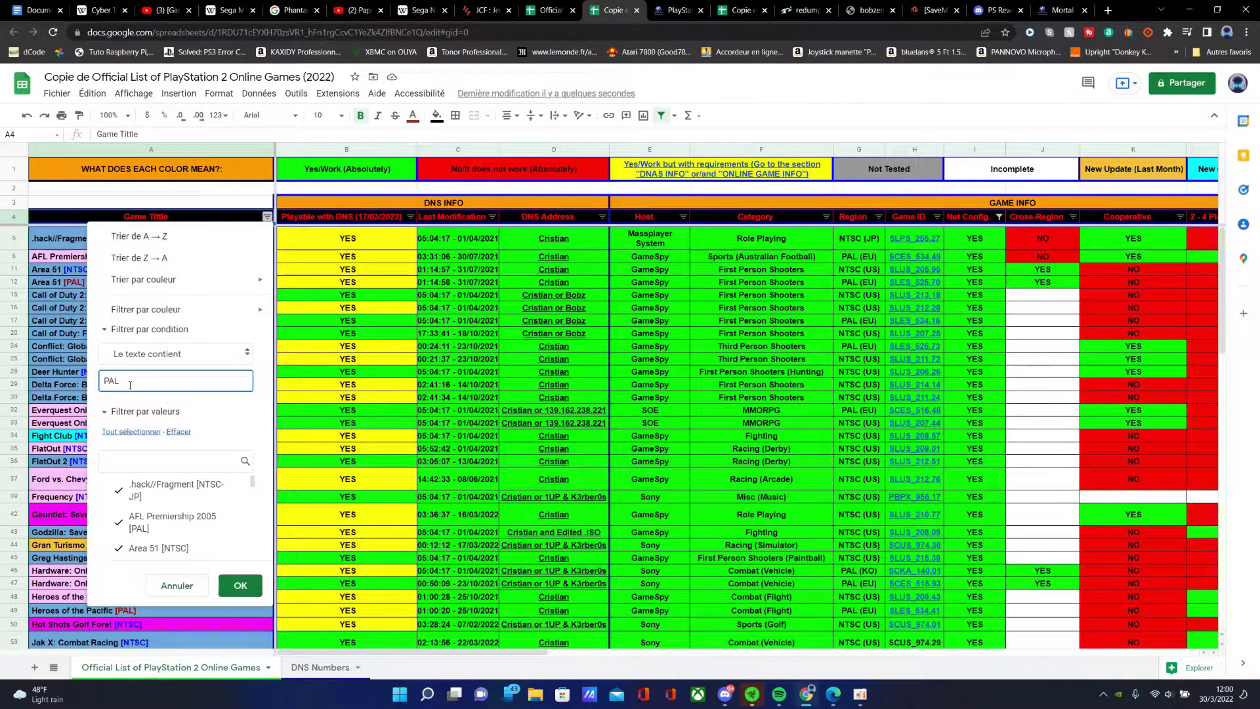
left_click(238, 594)
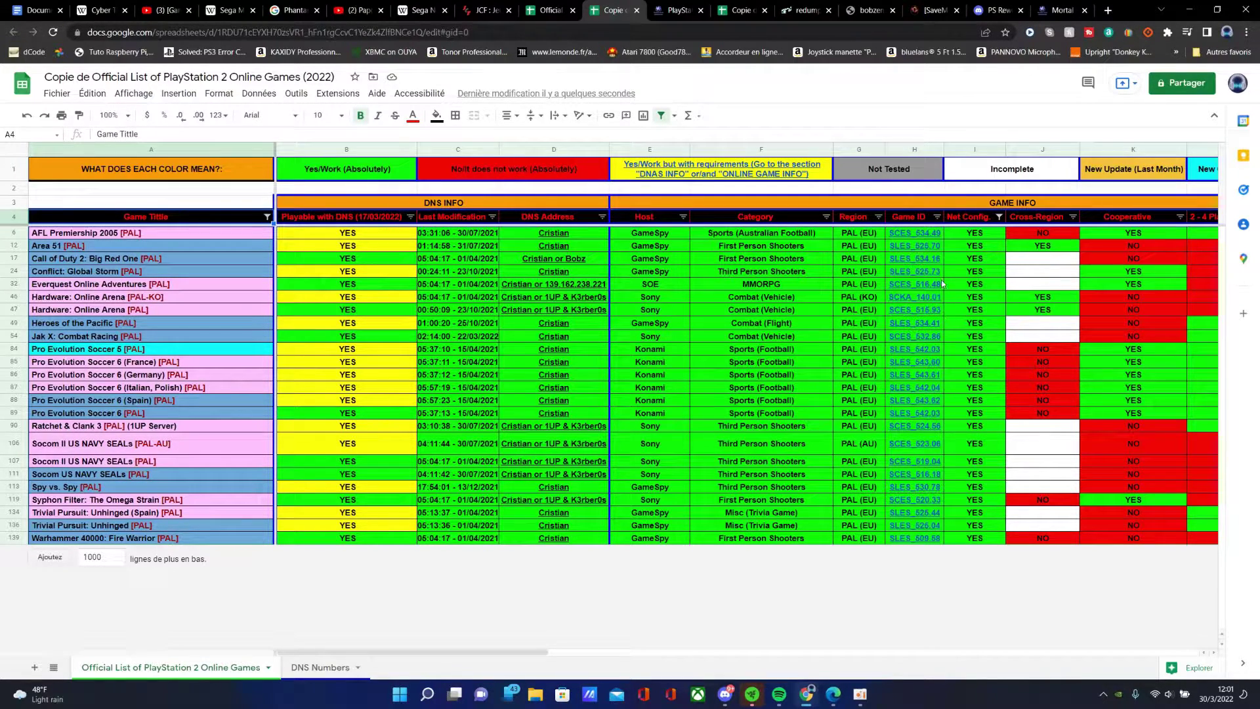
Go across the header row from the game title through the game info, DNAS info and online comment columns
mouse_move(962, 217)
mouse_move(902, 446)
key("Right")
key("Right")
key("Right")
key("Right")
key("Right")
key("Right")
key("Right")
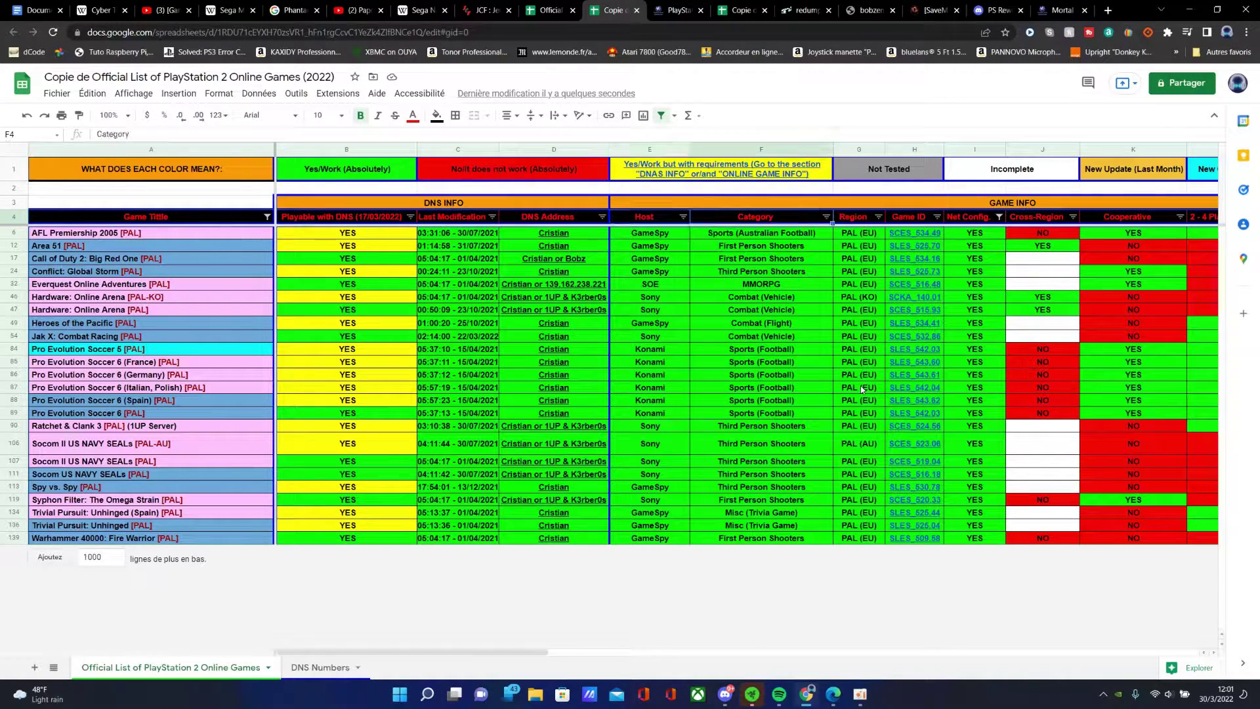
key("Right")
key("Right")
key("ctrl+Right")
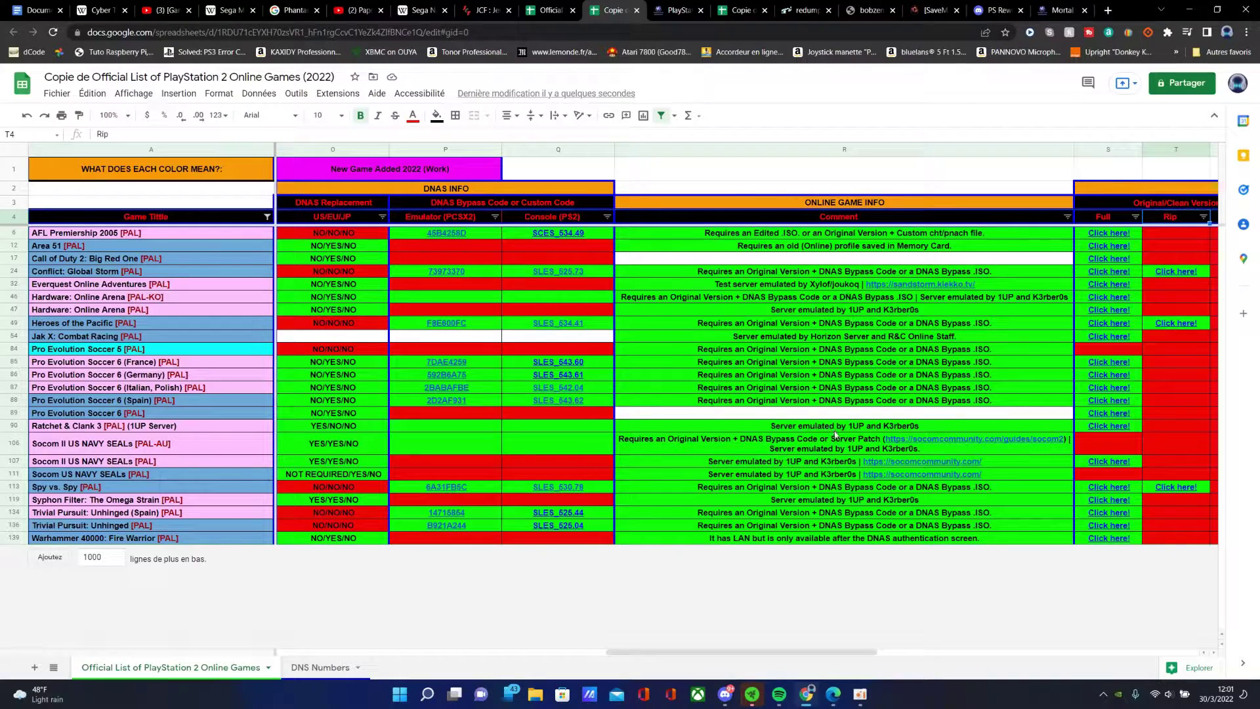
Examine the Download Link columns for the original version and the edited or DNAS bypass ISO of the PAL games
key("Right")
key("Right")
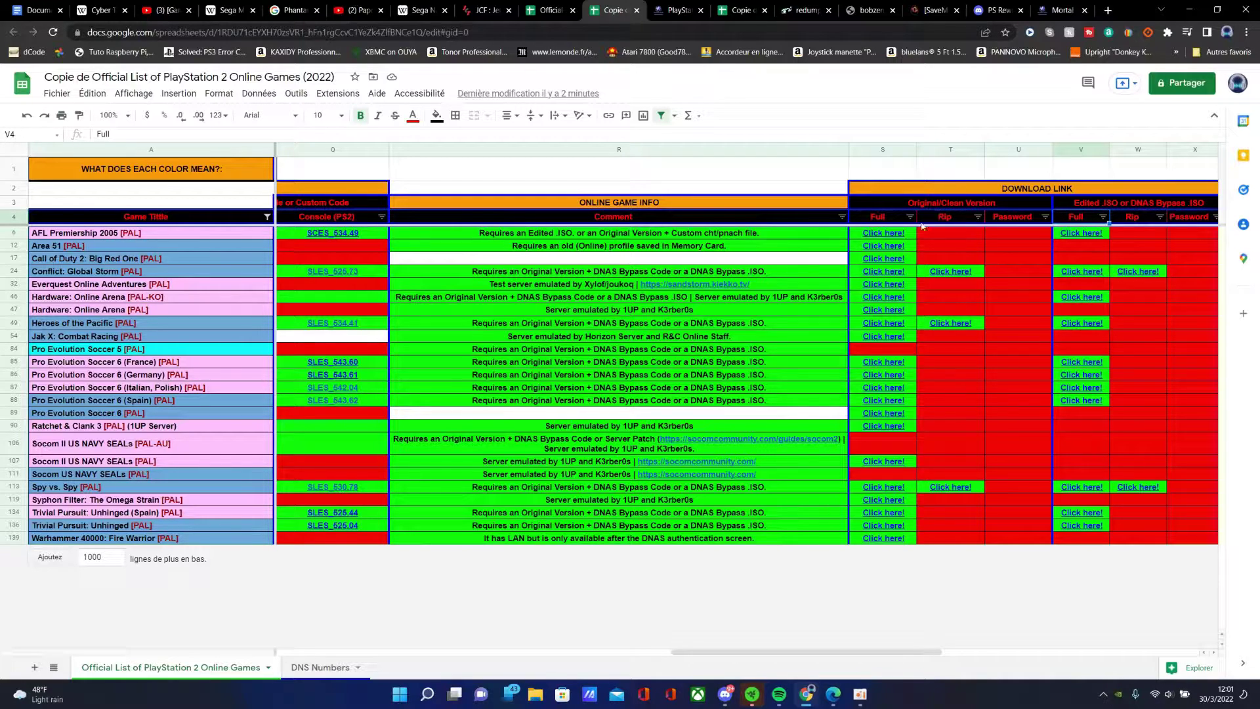
mouse_move(866, 374)
key("Right")
key("Right")
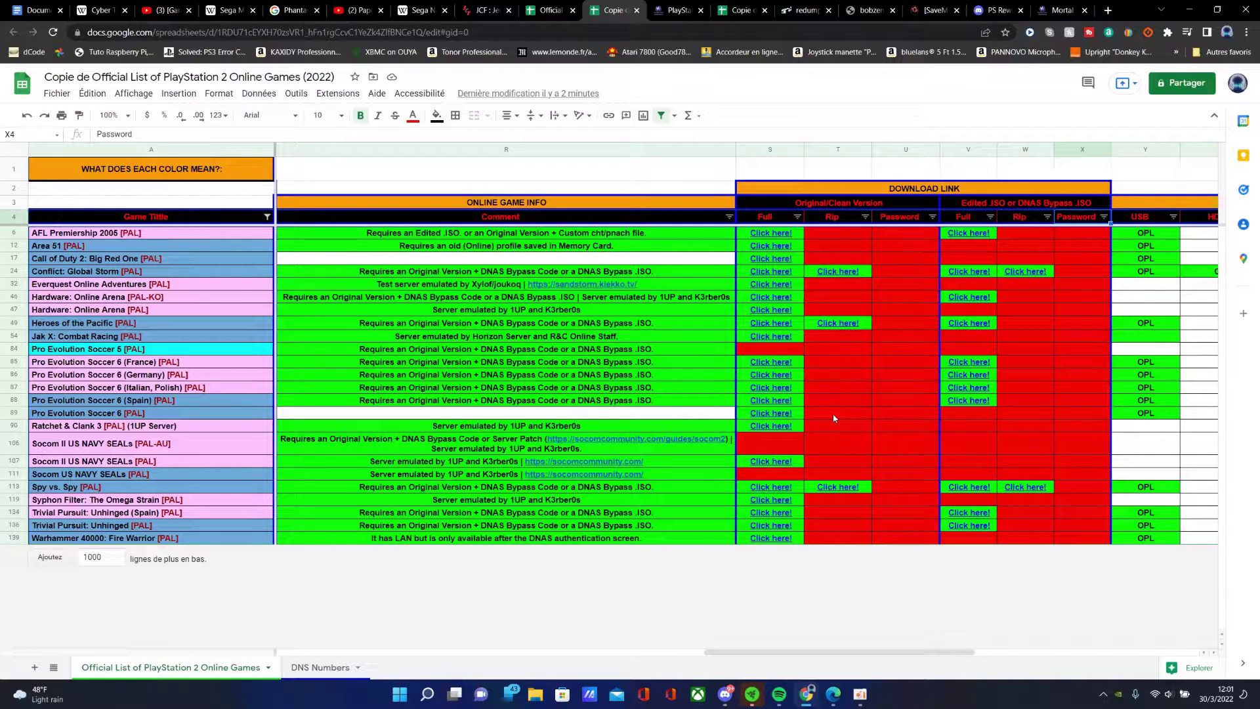
Examine the Compatibility columns for USB, HDD, DVD, emulator and comment on the filtered PAL games
key("Right")
key("Right")
key("Right")
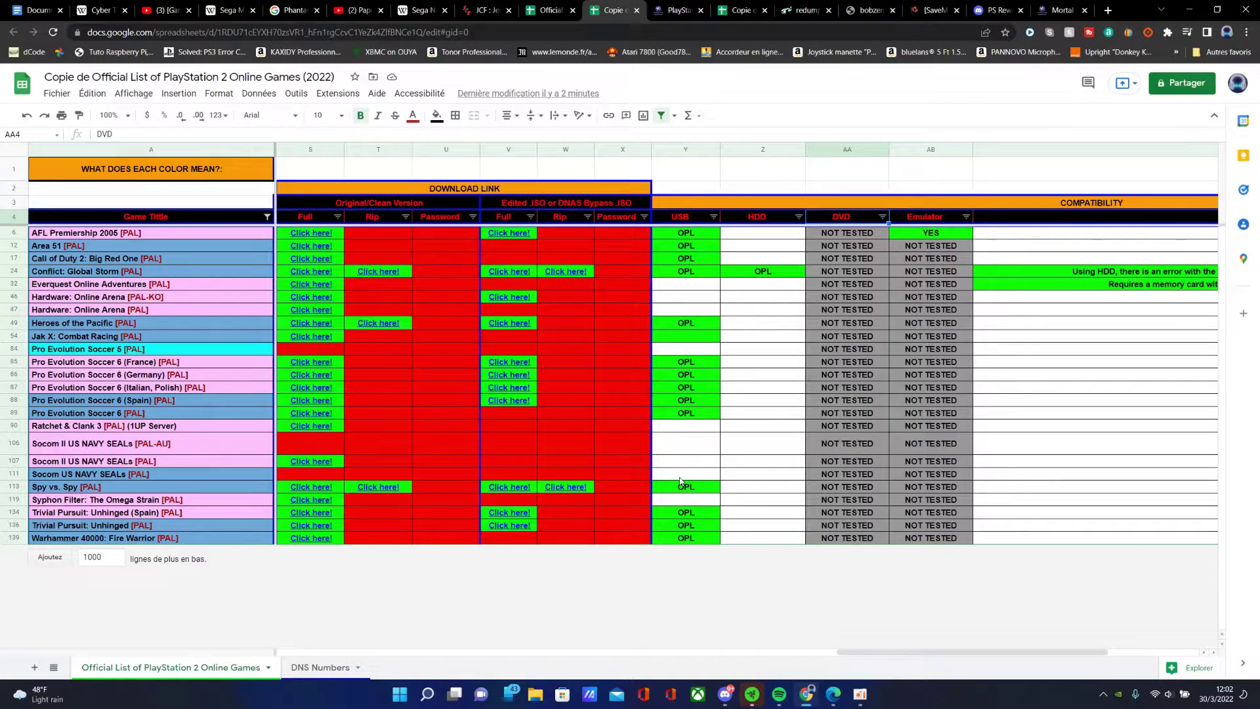
key("Right")
key("Right")
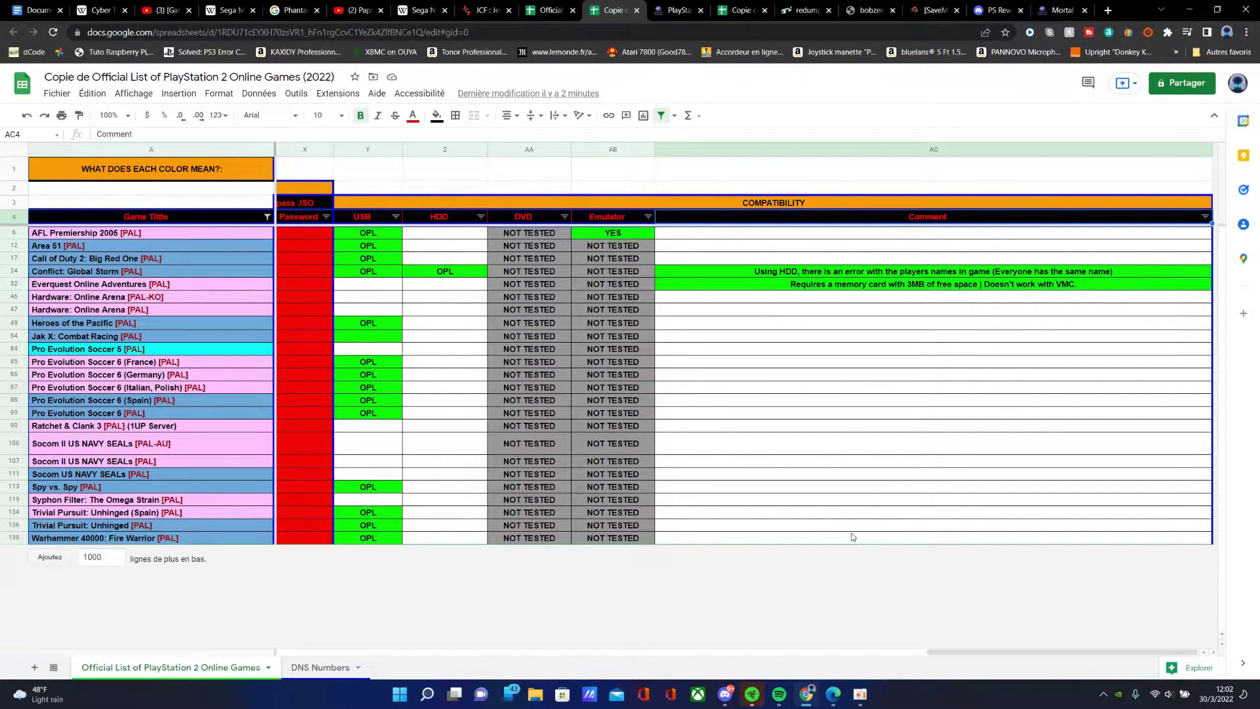
left_click(862, 693)
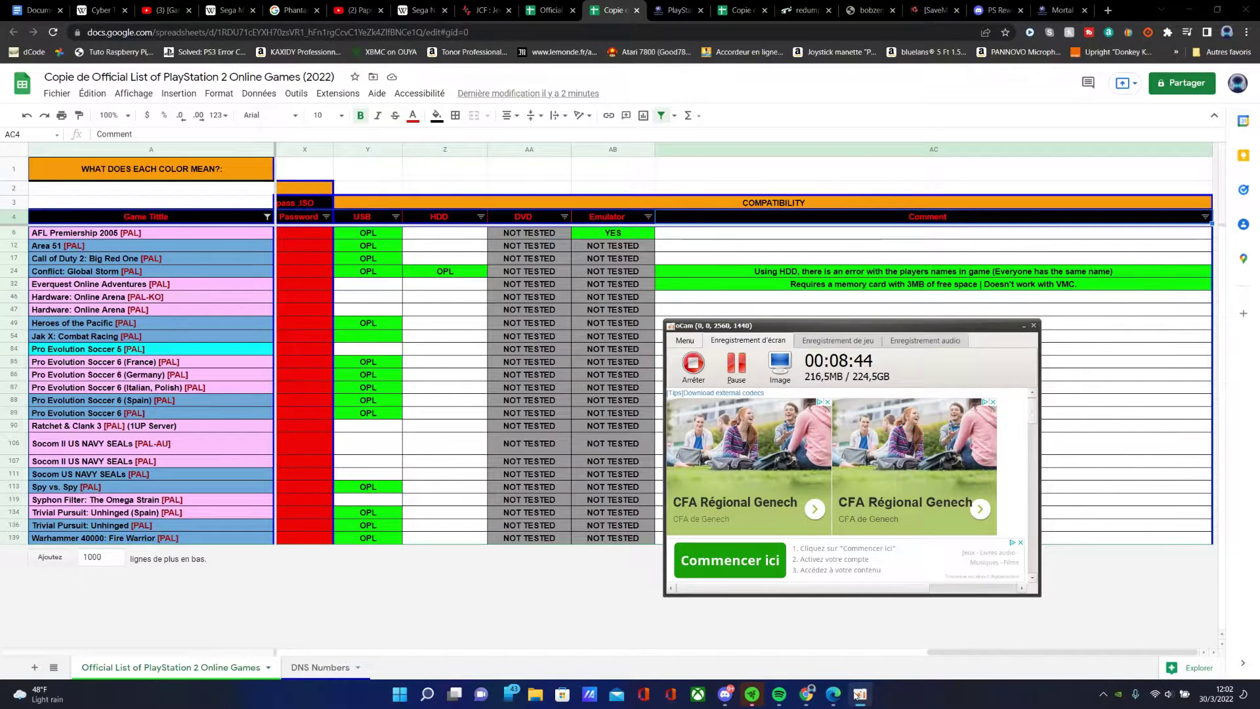
left_click(854, 694)
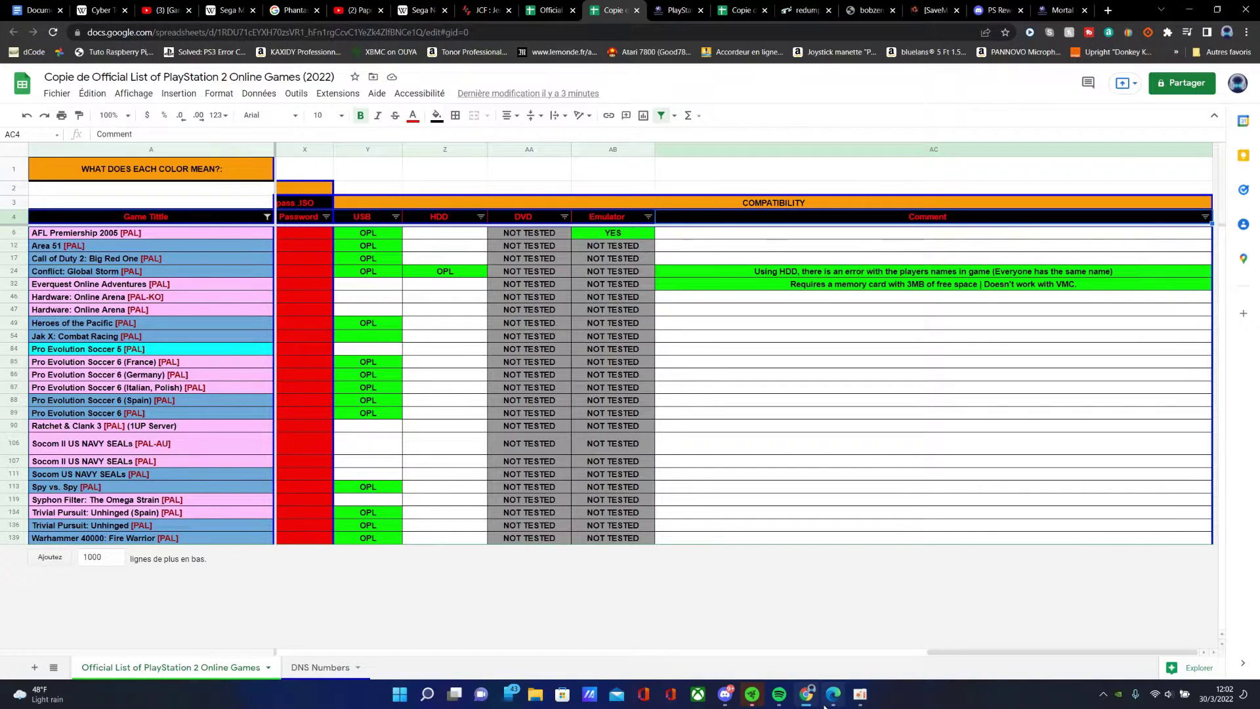
mouse_move(806, 696)
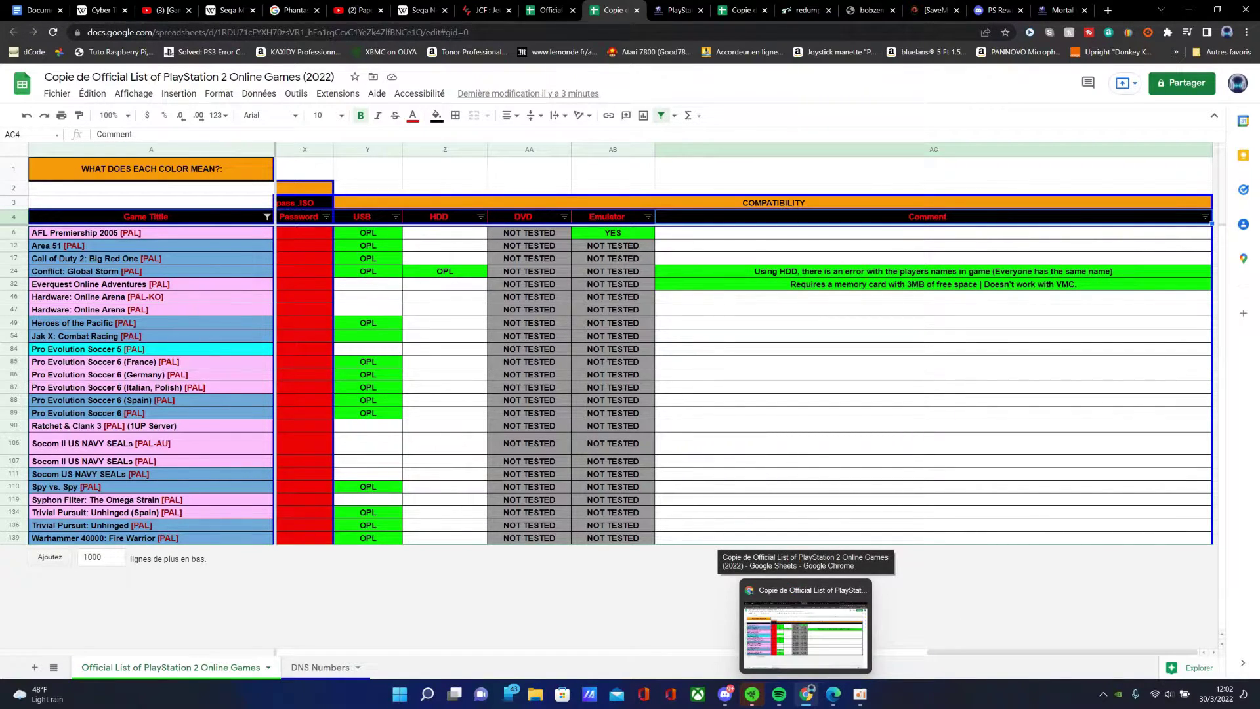
mouse_move(854, 699)
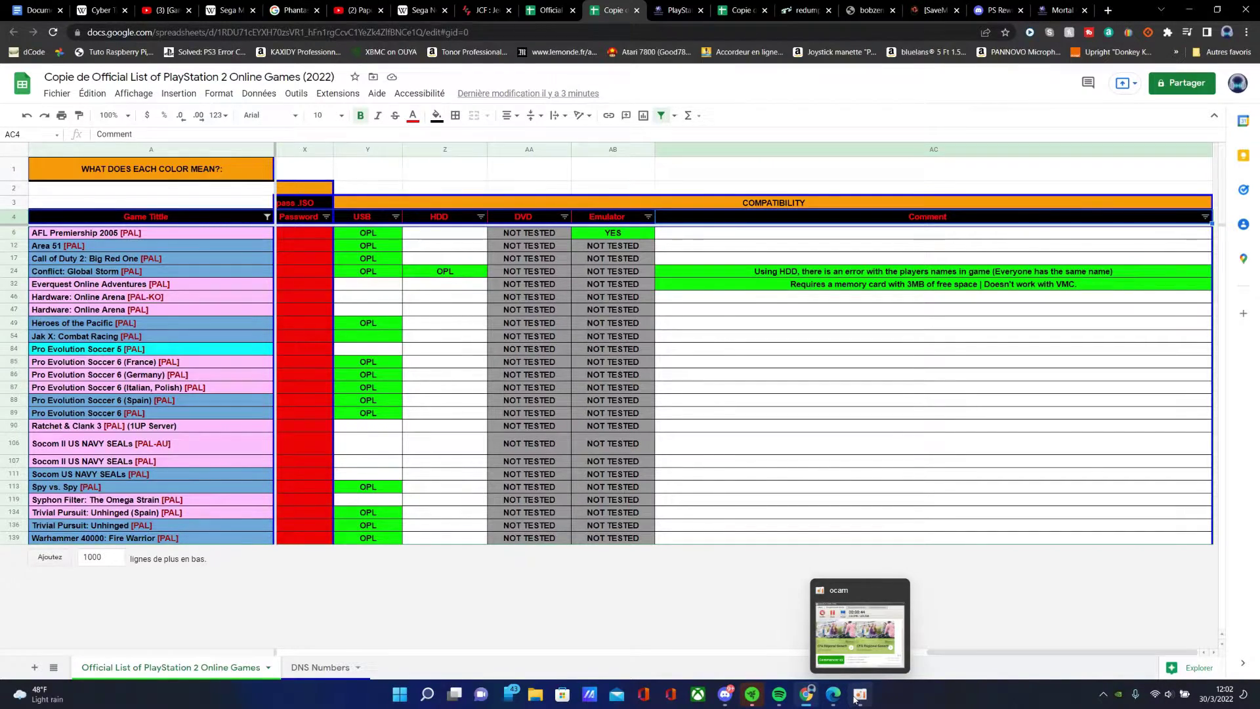
Switch to the ps2online.com page, collapse its advertising banner and return to the start of the activity page
left_click(664, 9)
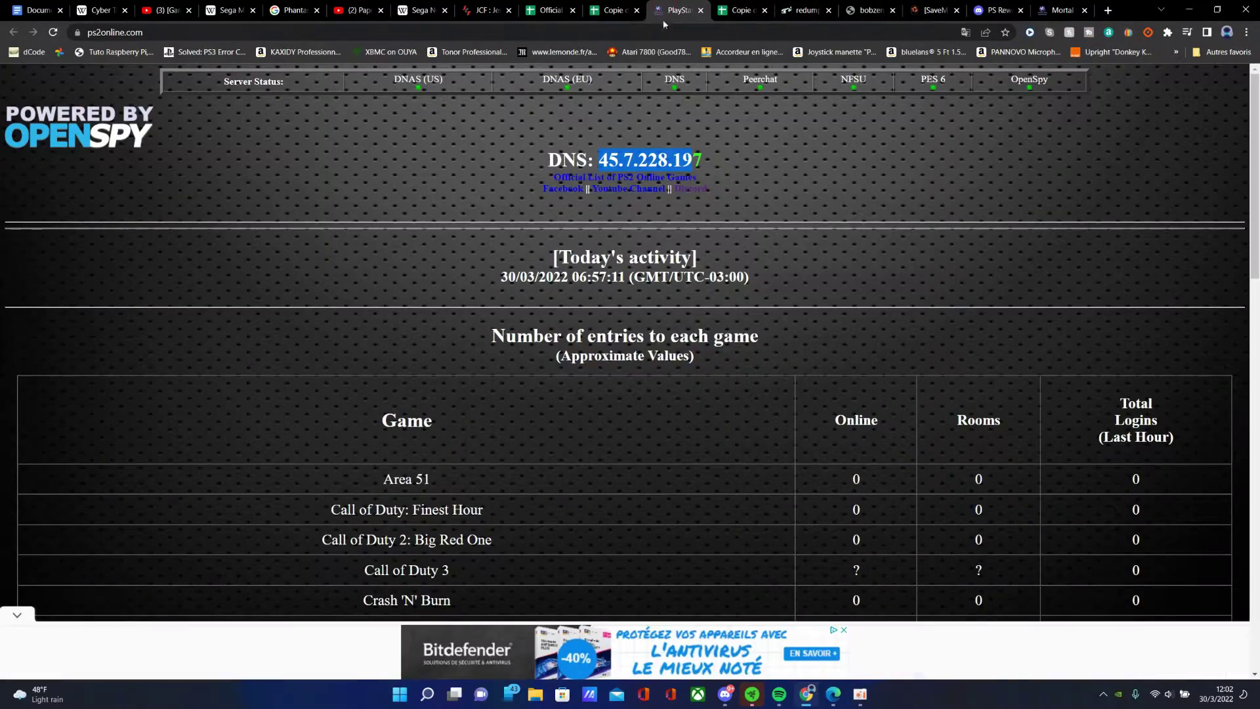
scroll(647, 313, "down", 15)
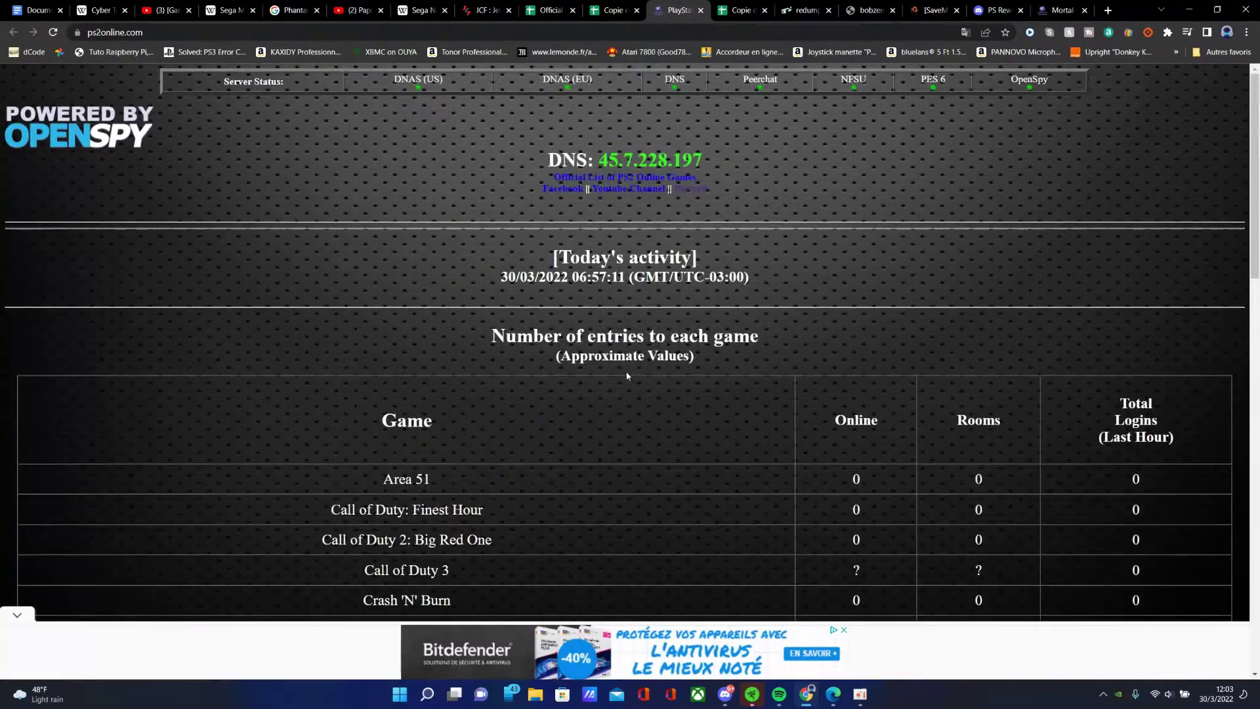
left_click(17, 616)
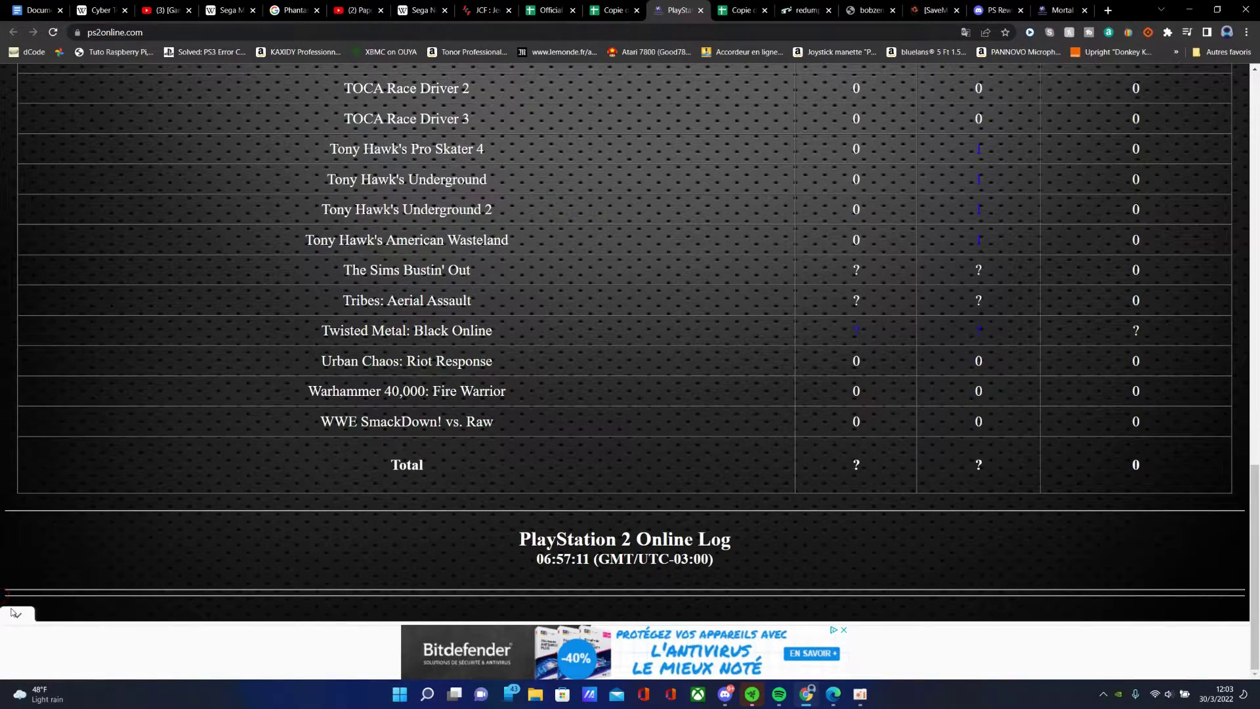
scroll(470, 394, "up", 10)
scroll(470, 394, "up", 7)
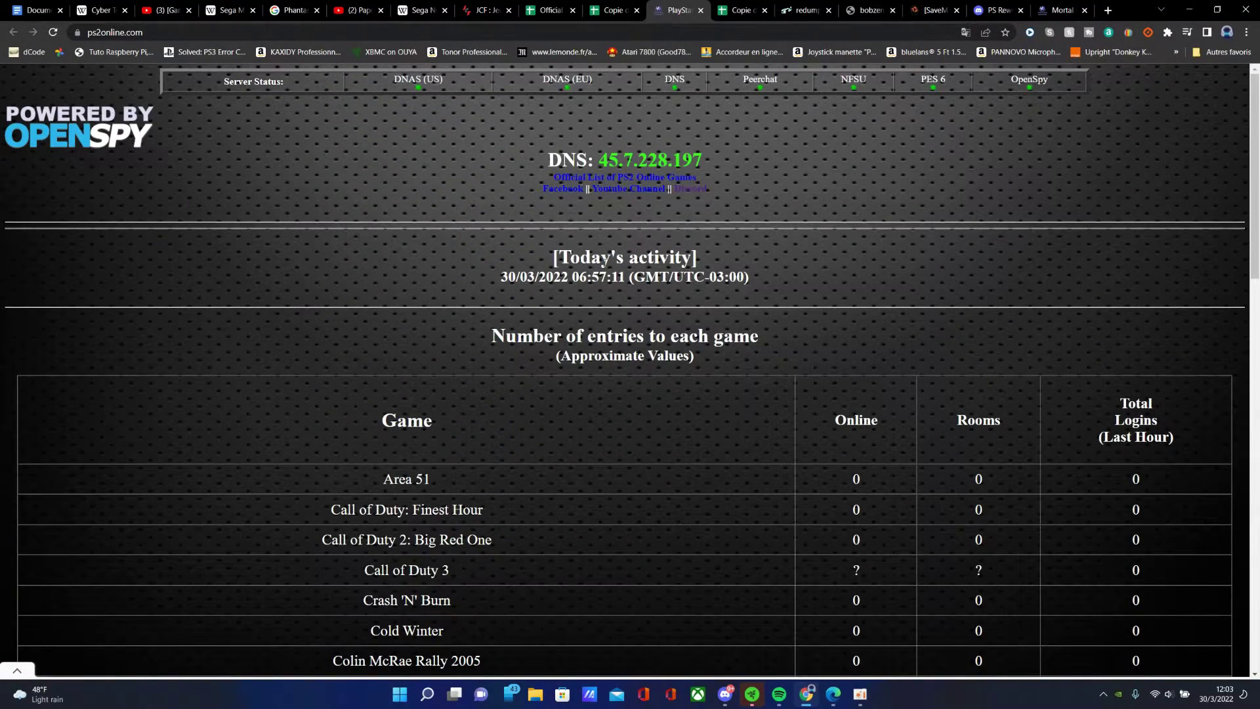
Look through the game activity table and highlight the room counts of .hack//fragment and Need for Speed Underground
scroll(569, 236, "down", 6)
scroll(569, 258, "up", 4)
scroll(569, 257, "down", 4)
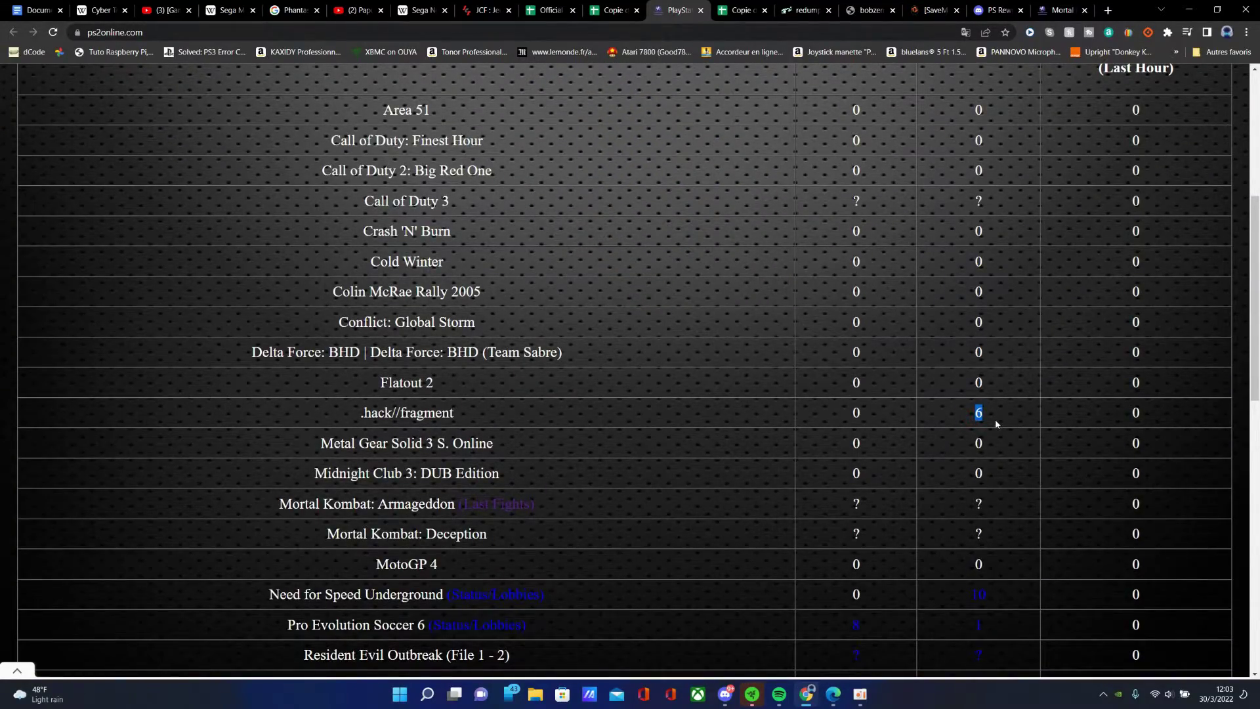
scroll(994, 419, "down", 3)
left_click_drag(965, 420, 1002, 417)
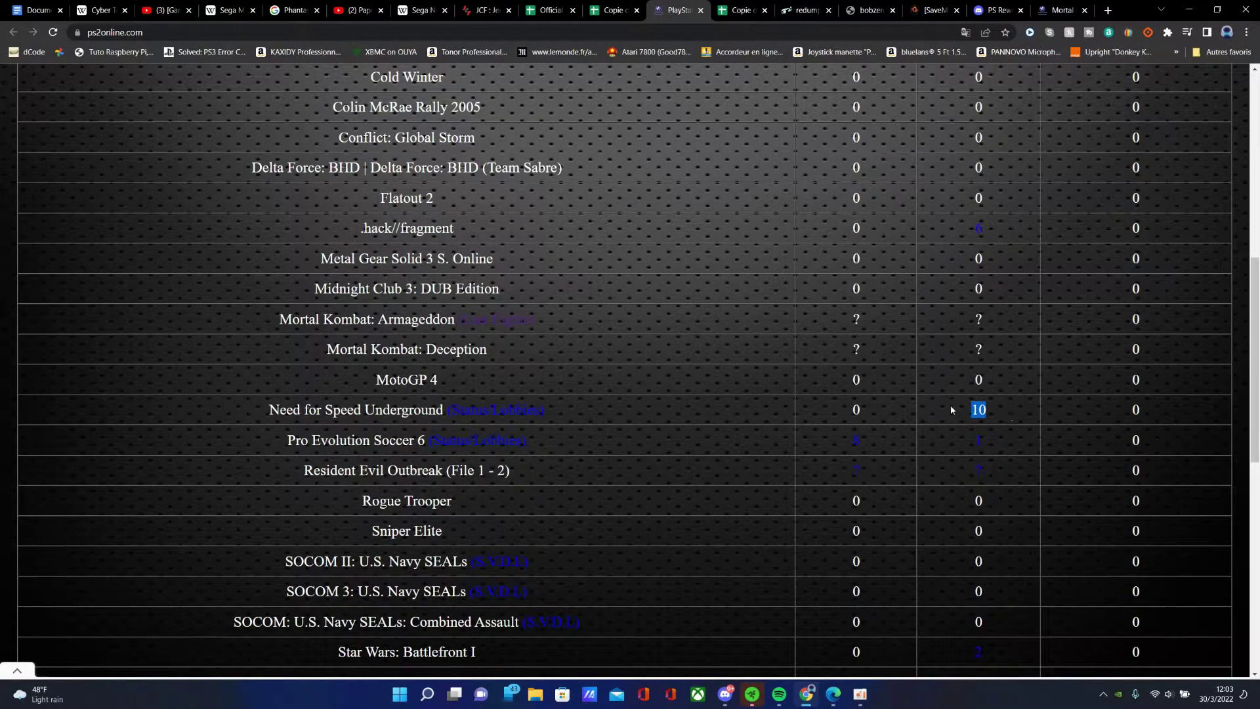
Highlight the online player counts of Pro Evolution Soccer 6 and Star Wars: Battlefront II, and check the table's remaining games
left_click(845, 419)
left_click_drag(841, 441, 860, 440)
scroll(864, 582, "down", 1)
scroll(906, 569, "down", 2)
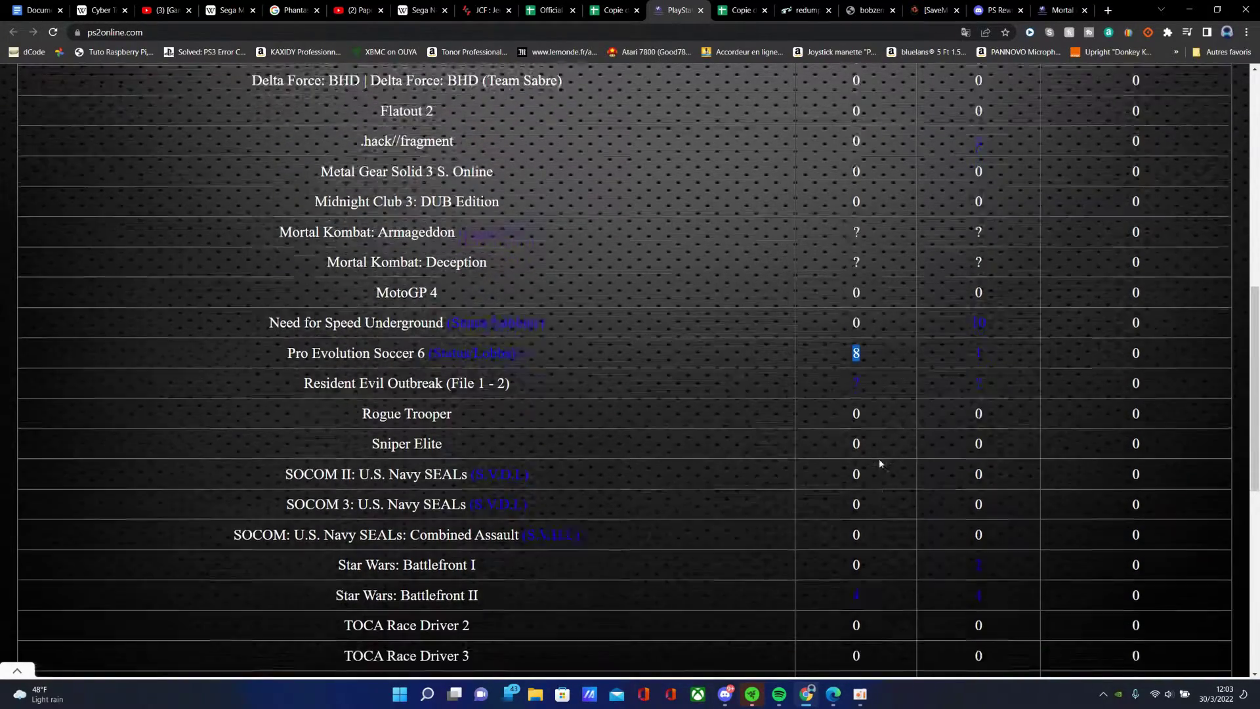
left_click_drag(844, 504, 862, 500)
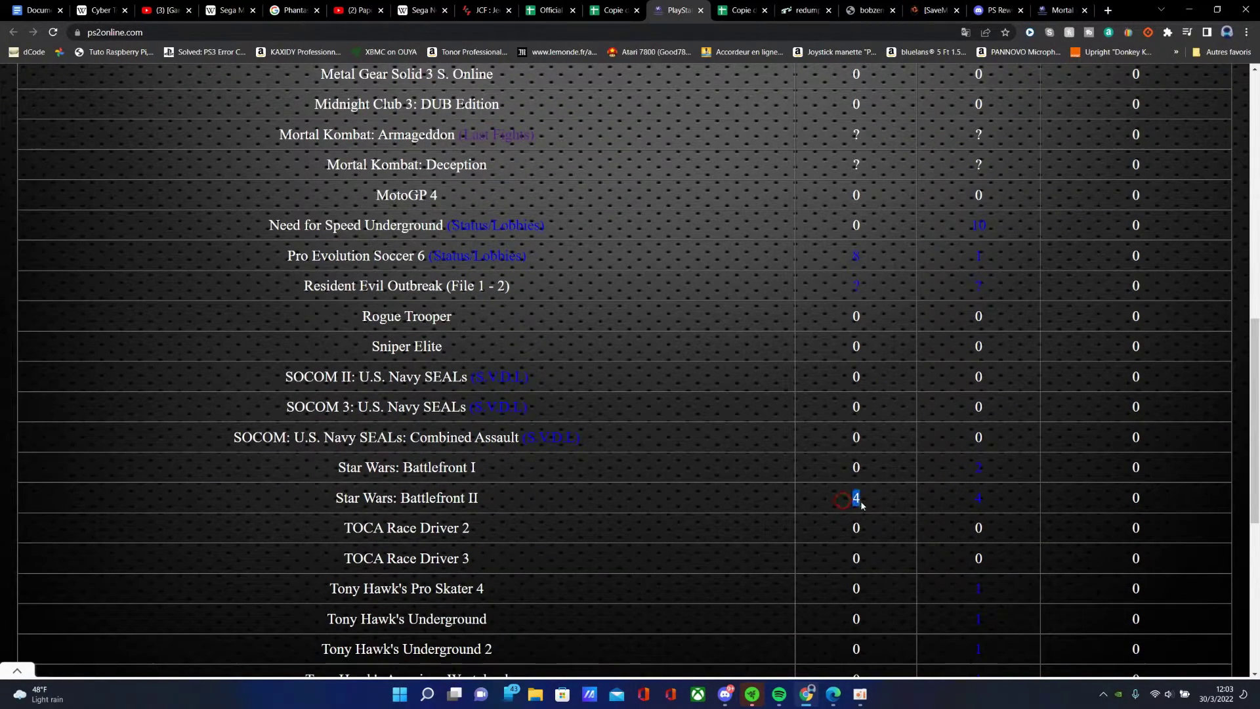
scroll(862, 500, "down", 2)
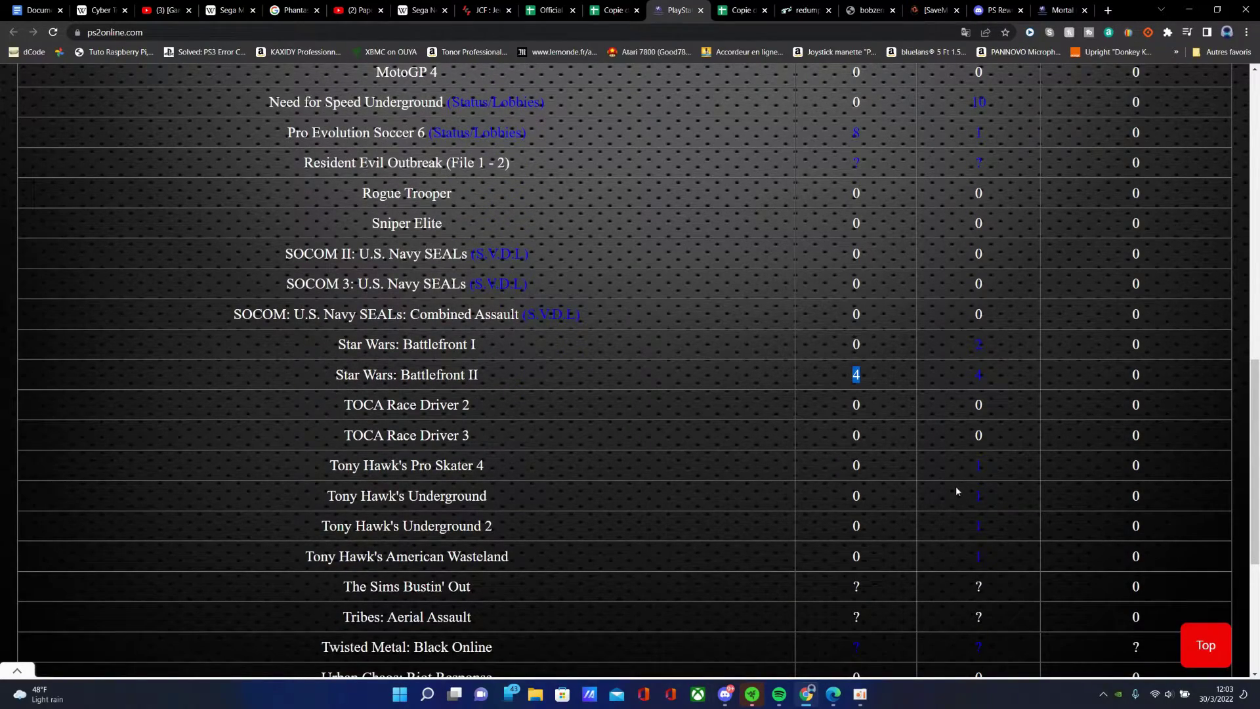
scroll(954, 485, "down", 2)
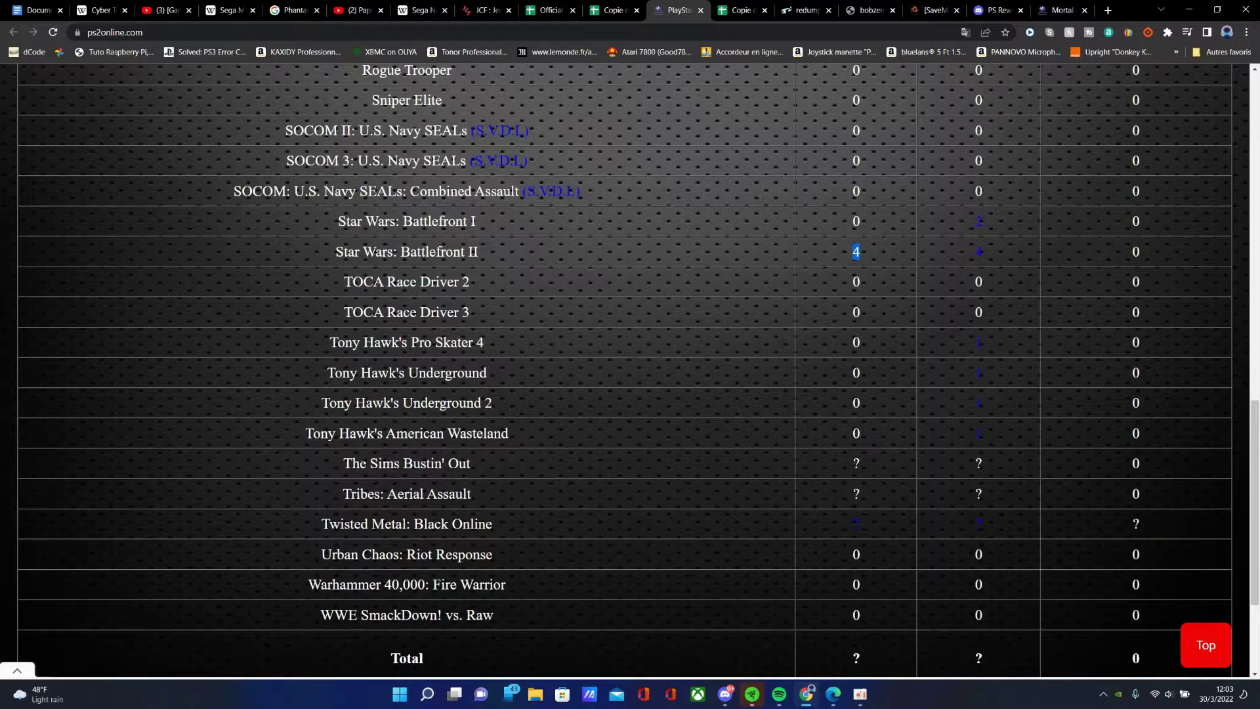
left_click(858, 698)
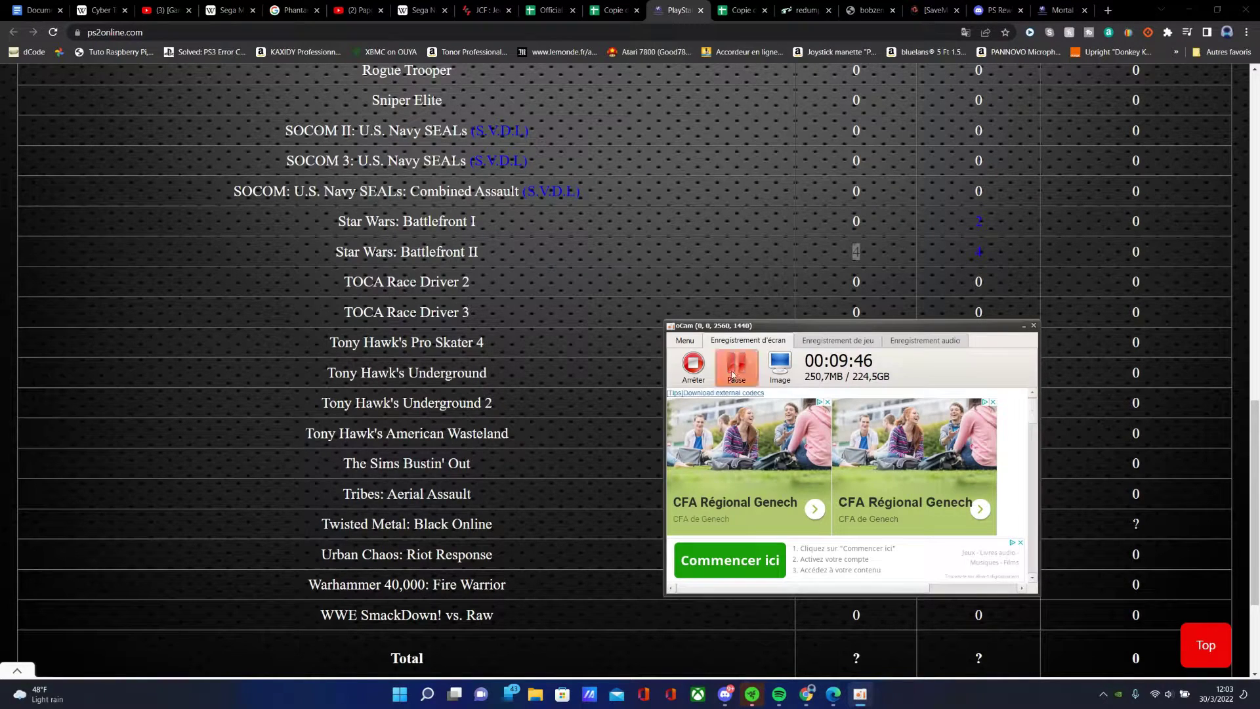
left_click(700, 376)
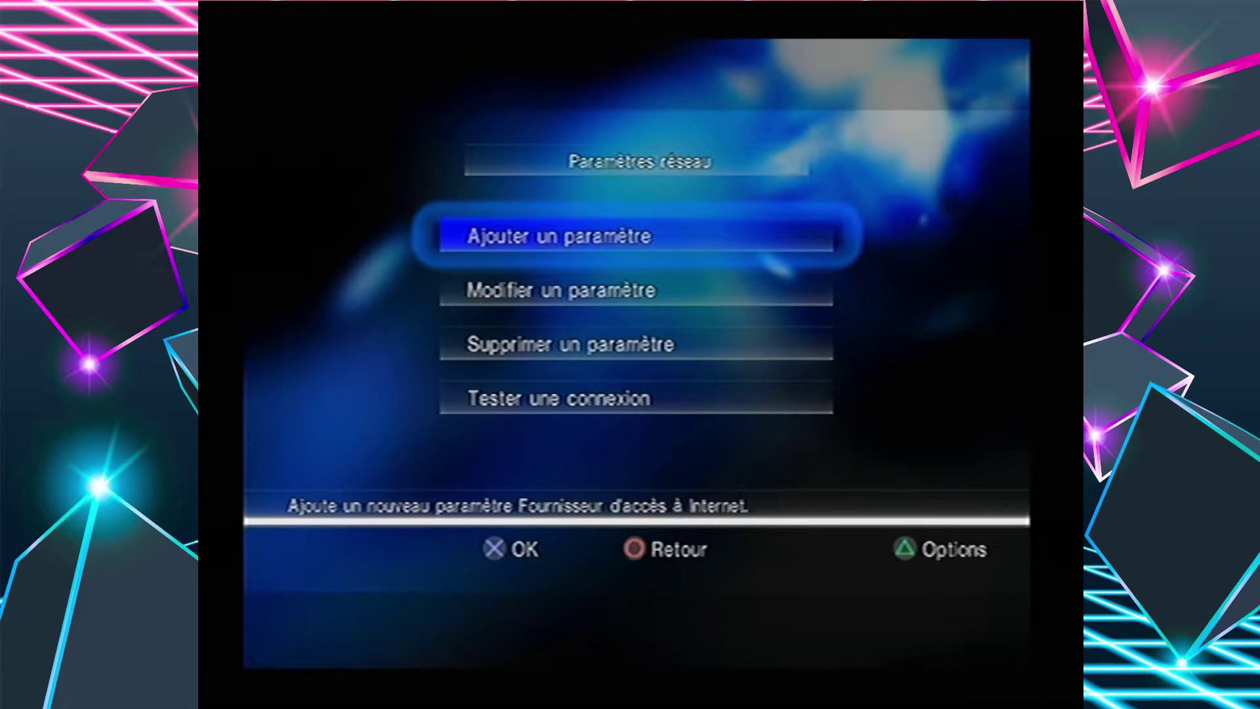
Start adding a network setting on the PS2, choose MEMORY CARD slot 1 as save location and continue through the hardware page
key("Return")
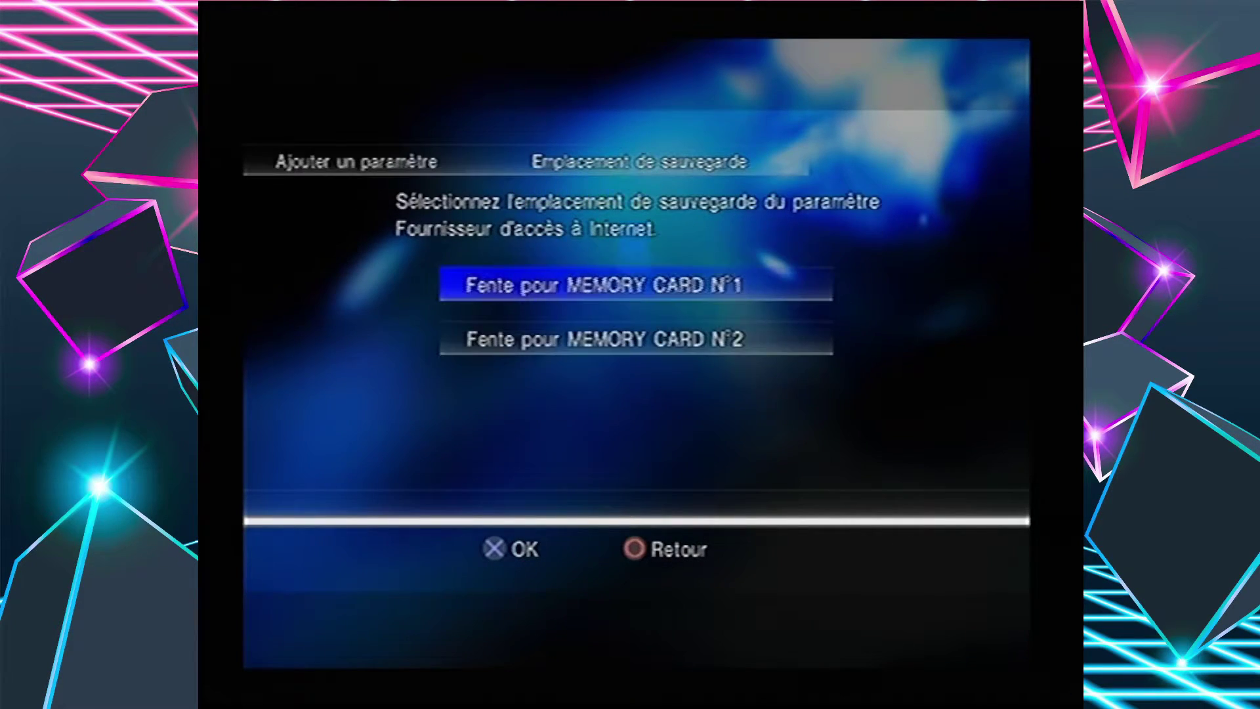
key("Down")
key("Up")
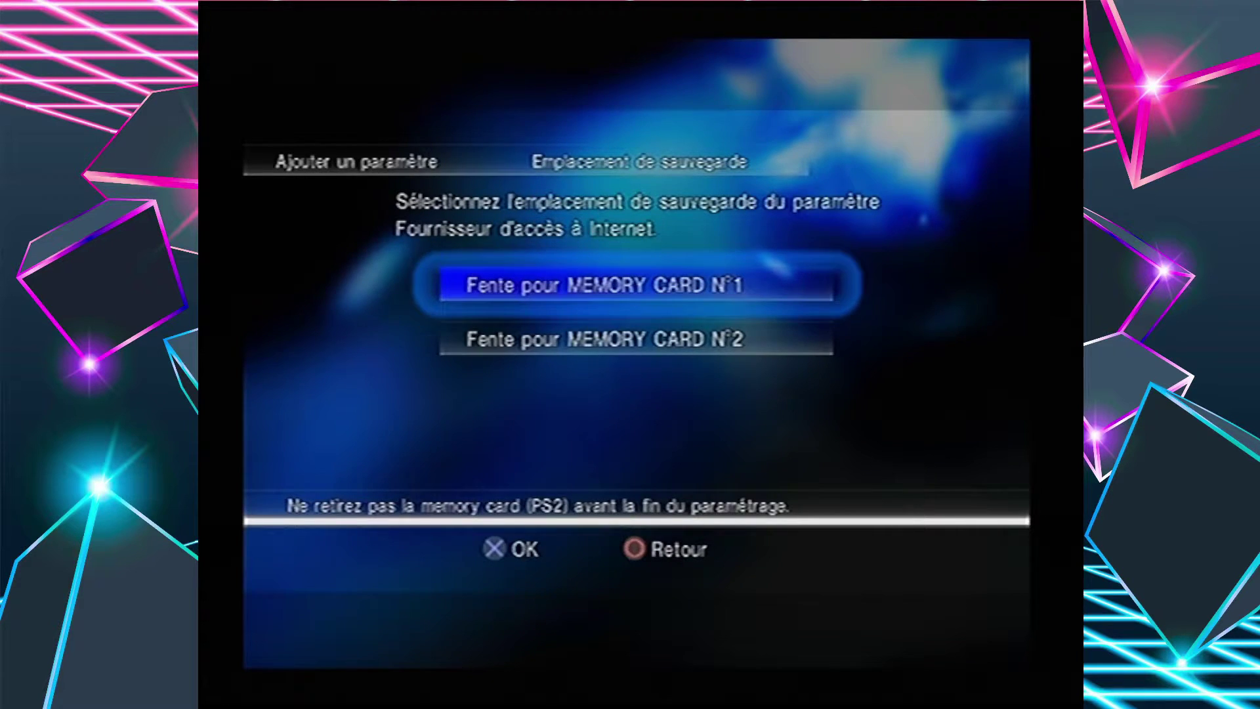
key("Return")
key("Right")
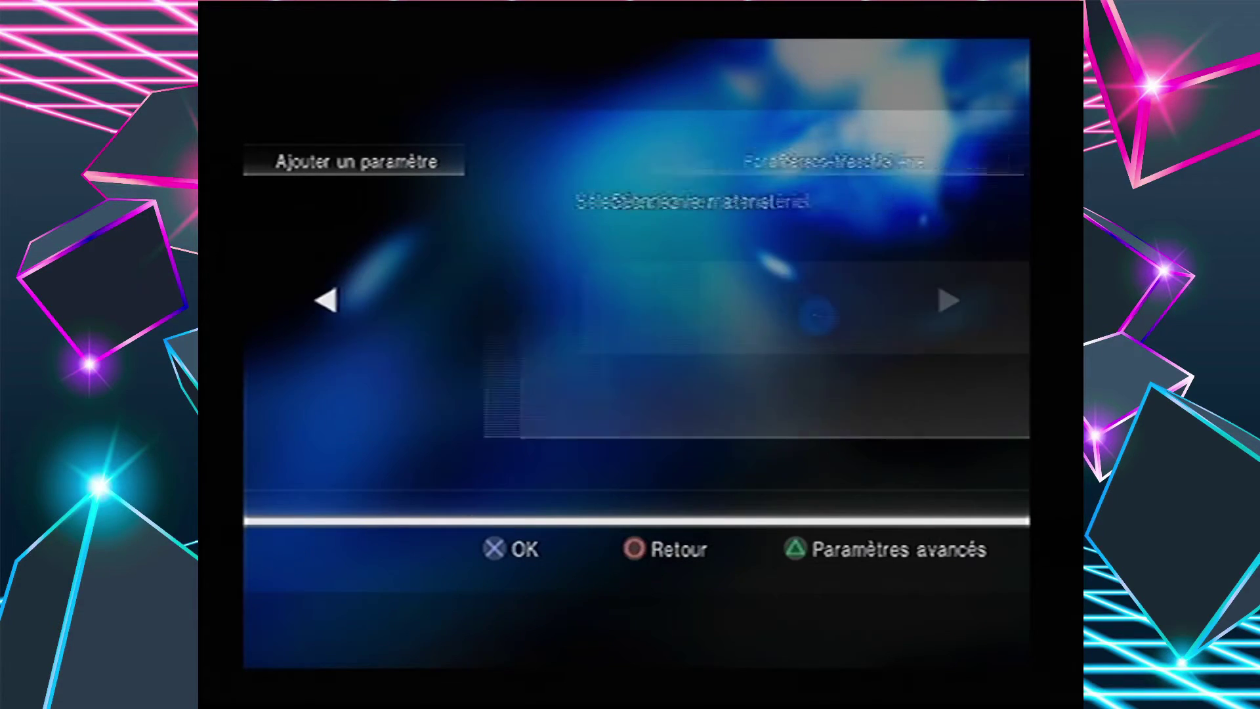